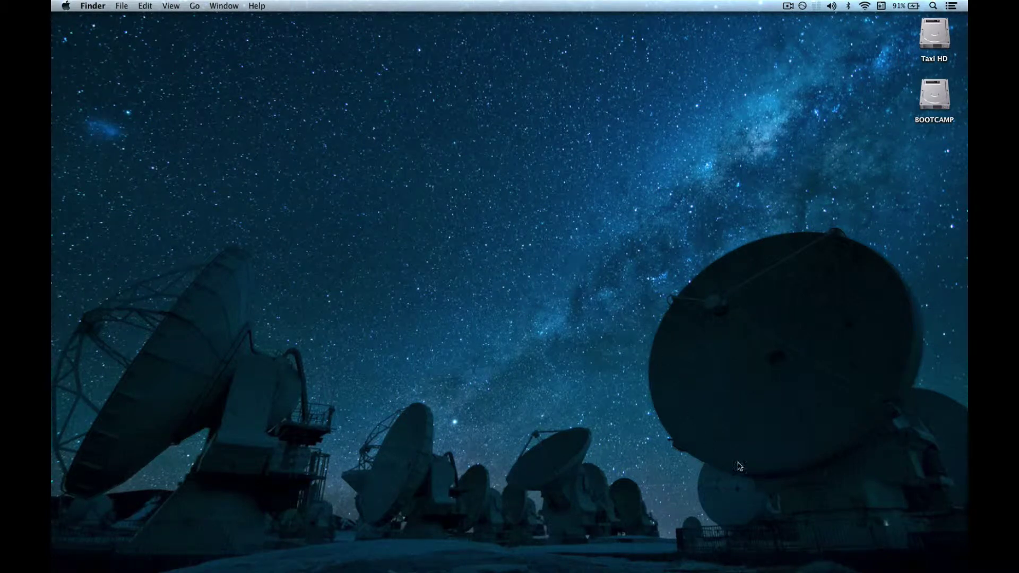
Launch Slipstream Mod Manager and open its mods folder, arranging both windows so they can be seen together
mouse_move(796, 568)
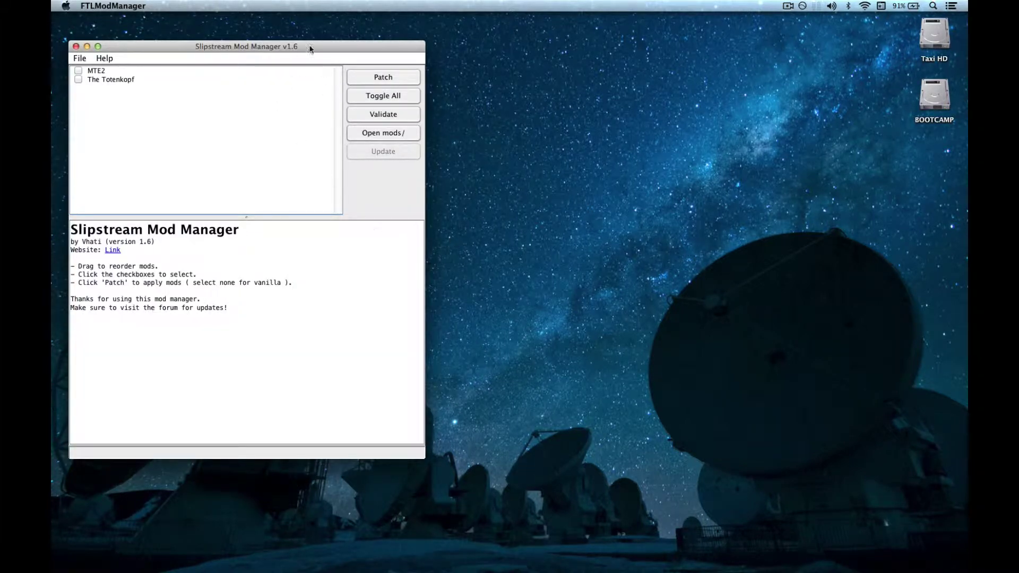
mouse_move(311, 49)
mouse_down()
mouse_move(343, 72)
mouse_move(324, 36)
mouse_up()
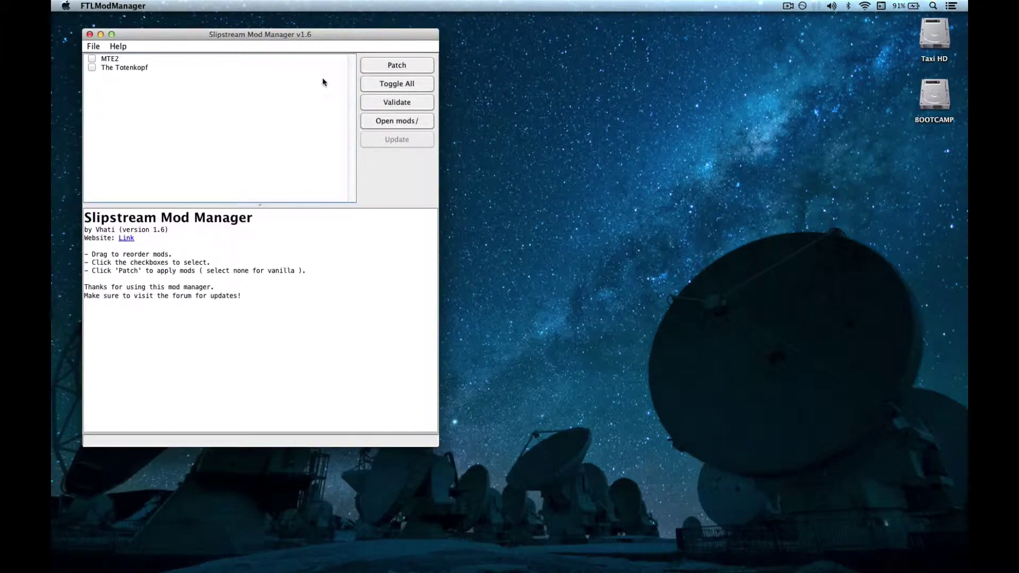
mouse_move(238, 44)
mouse_down()
mouse_move(265, 58)
mouse_move(223, 69)
mouse_move(240, 46)
mouse_up()
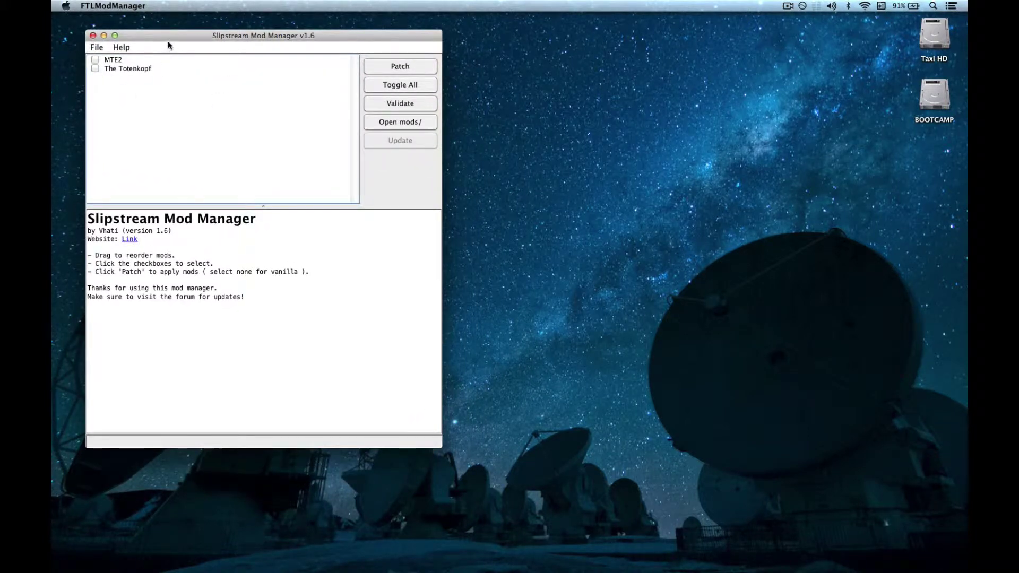
drag(171, 37, 170, 41)
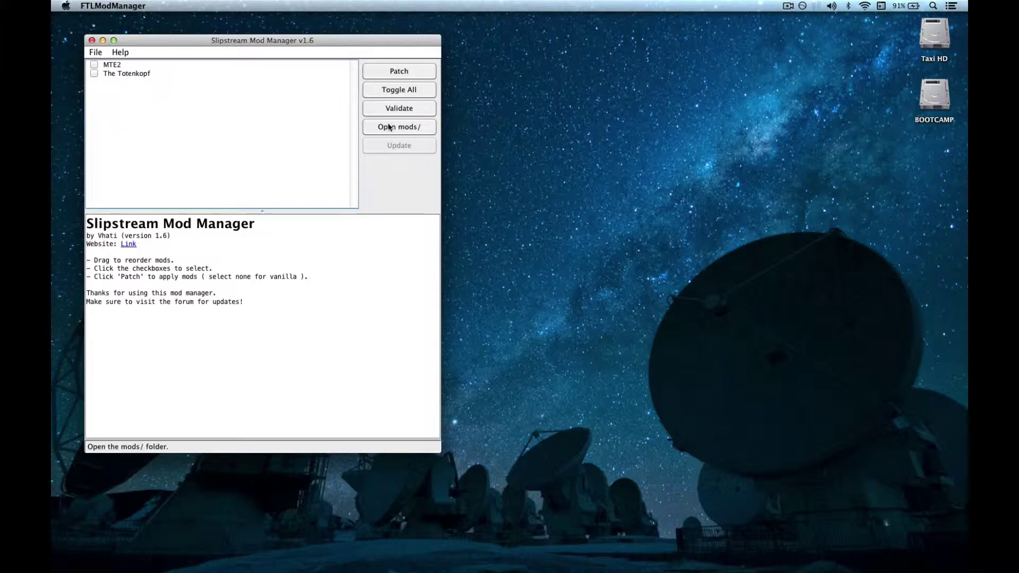
click(389, 128)
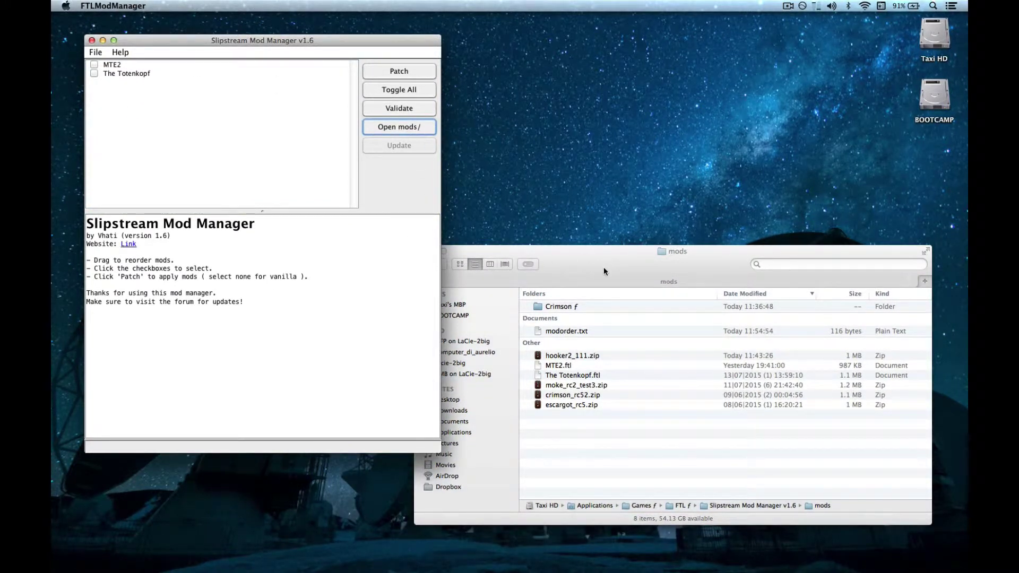
drag(603, 267, 588, 257)
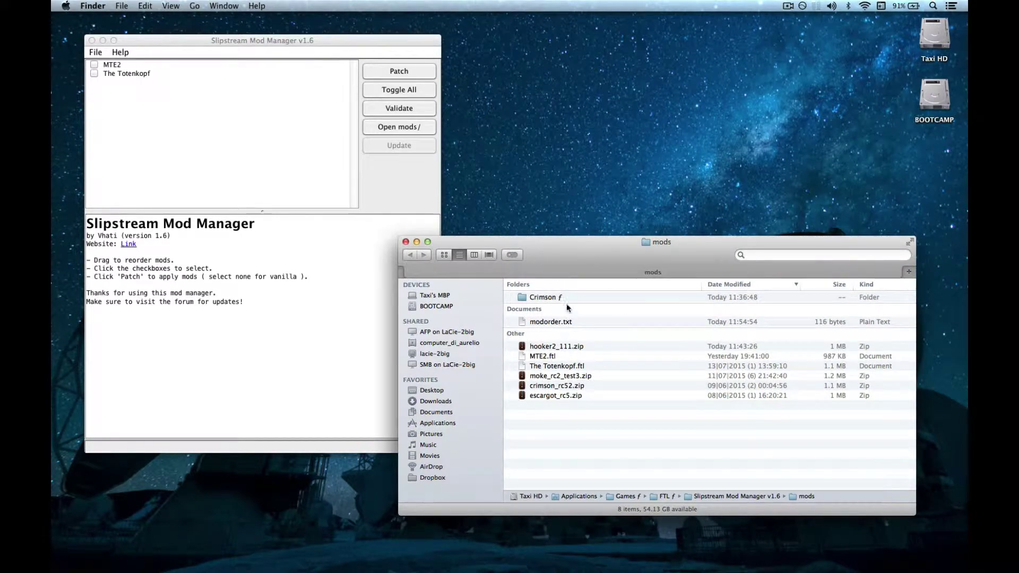
Examine which zip and ftl files in the mods folder appear in the mod manager's list
click(563, 347)
click(568, 386)
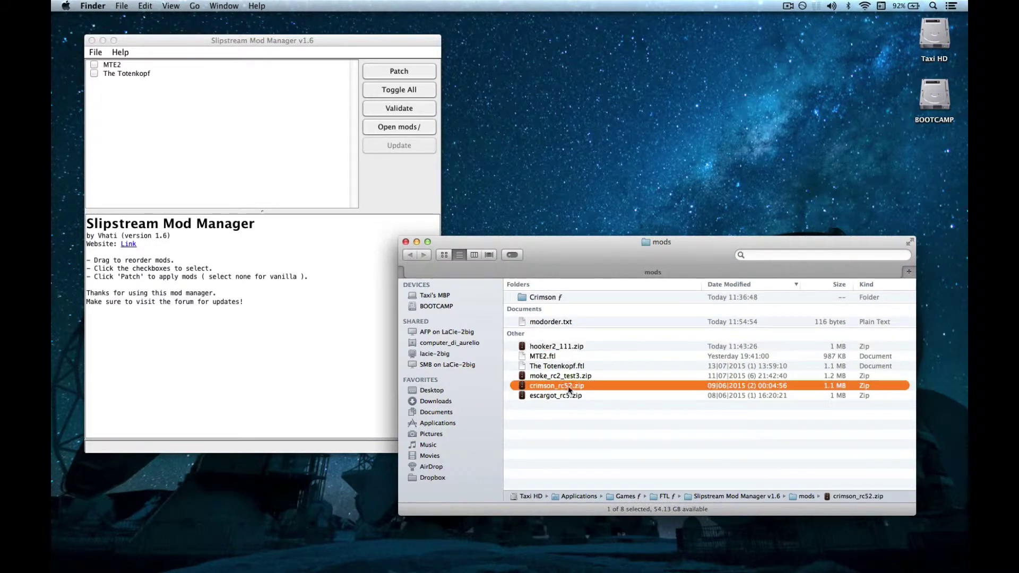
click(569, 395)
click(562, 376)
click(565, 422)
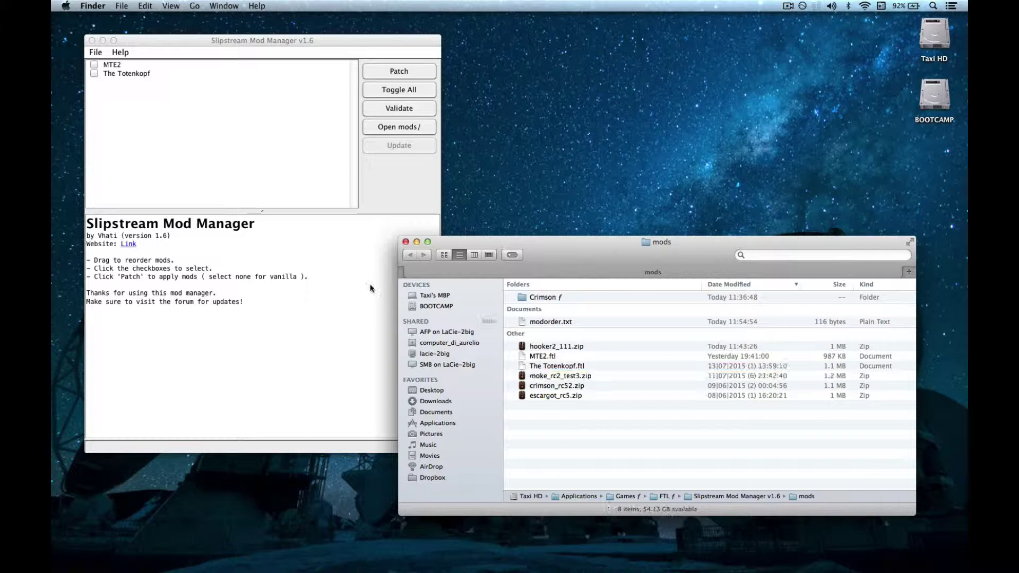
click(307, 244)
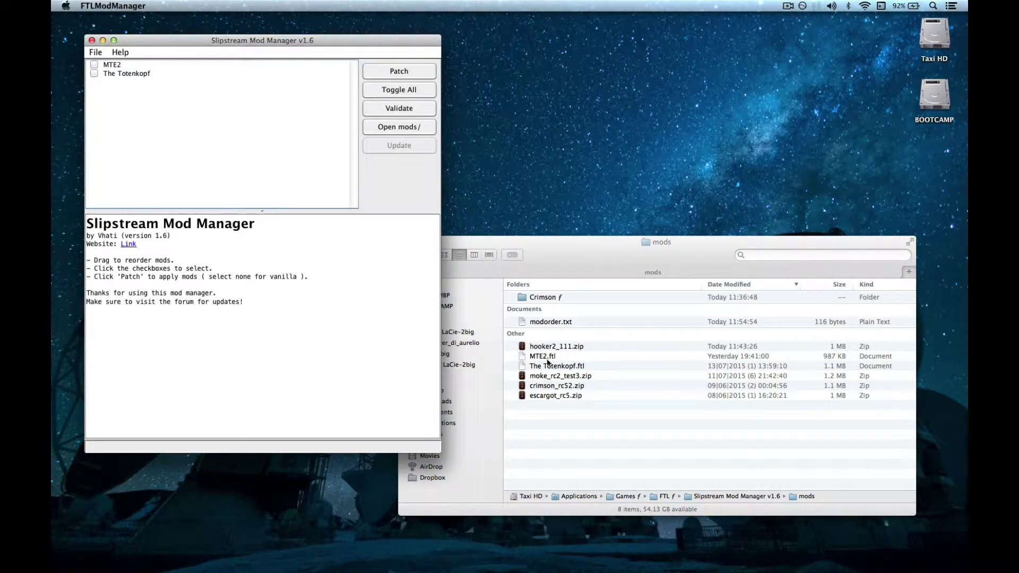
click(618, 434)
click(556, 357)
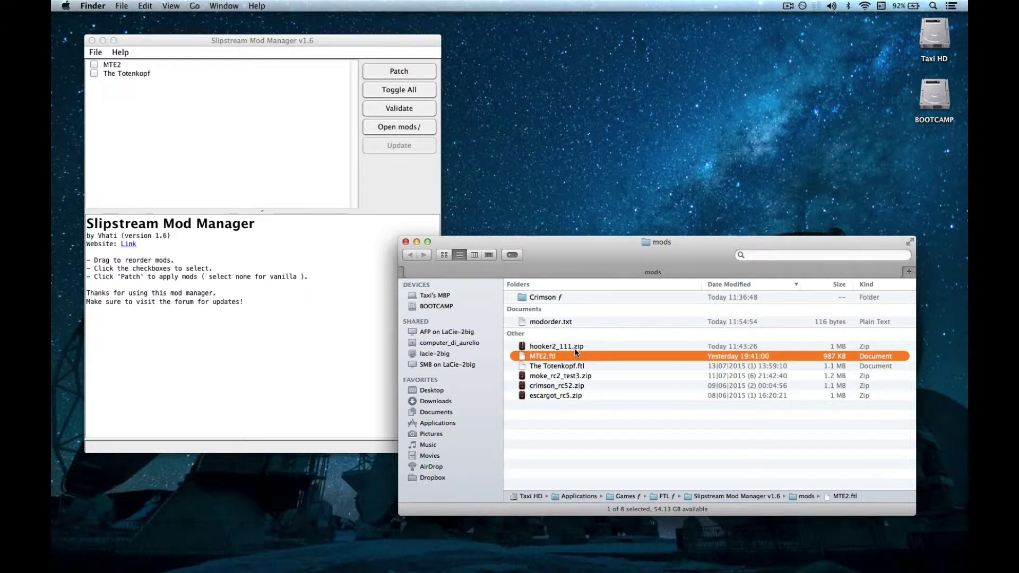
click(577, 349)
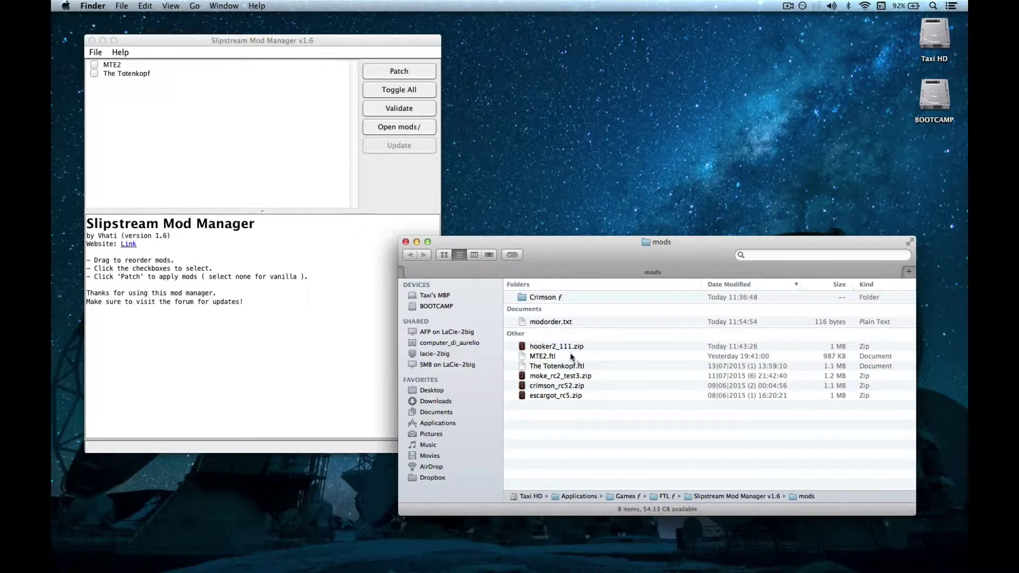
click(302, 252)
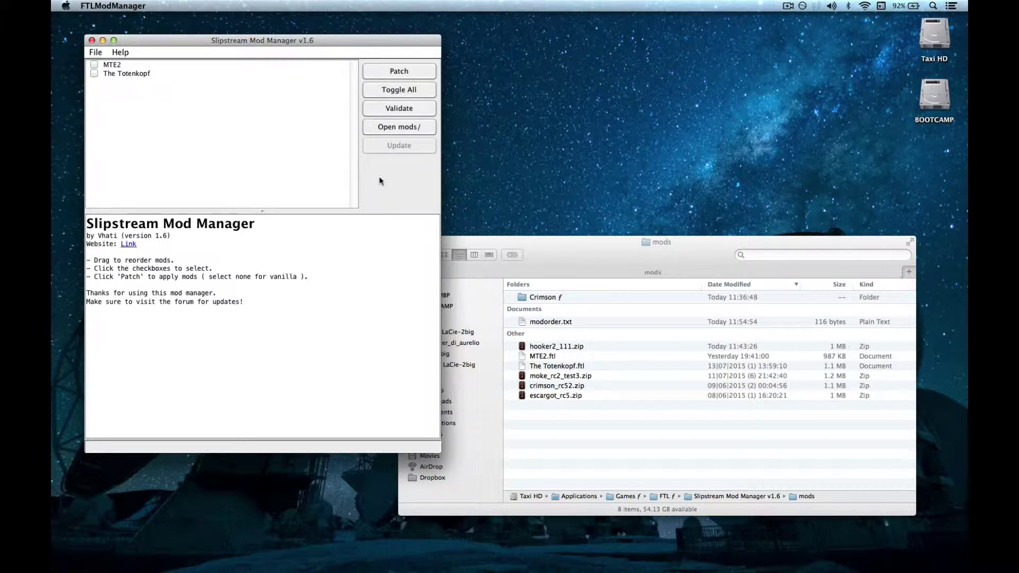
Enable the allow_zip preference, apply it, and re-scan the mods folder
click(93, 52)
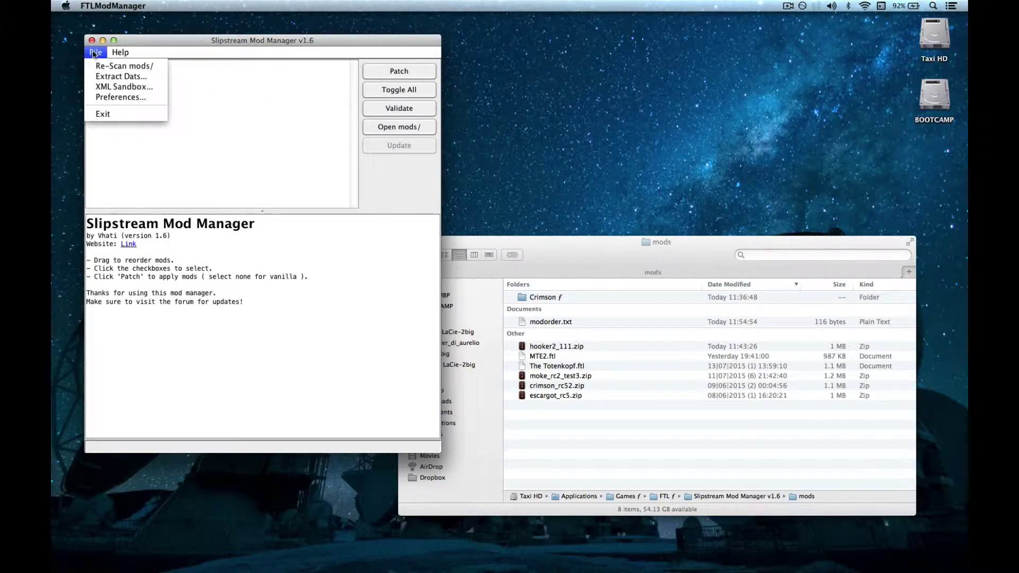
click(145, 99)
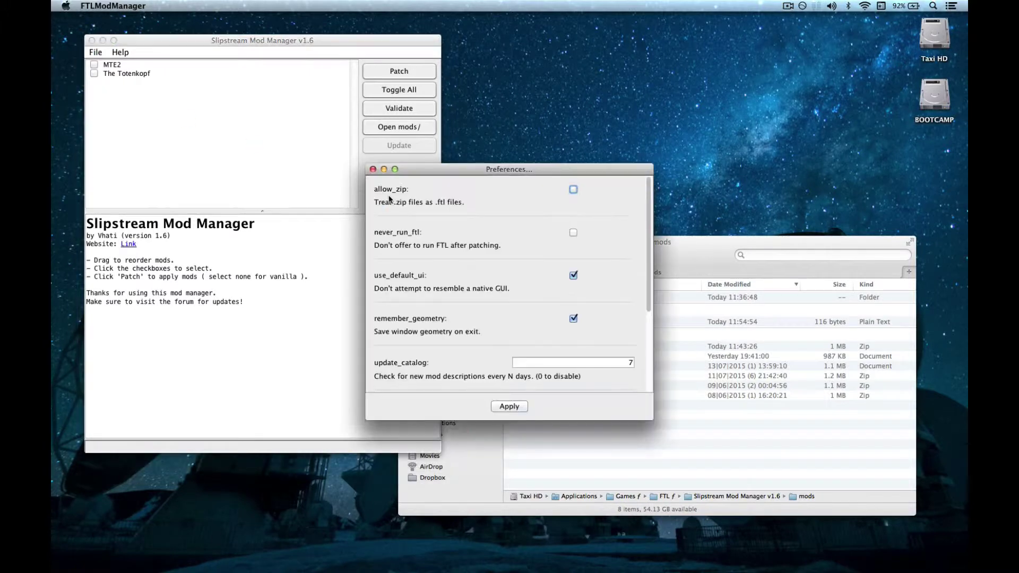
click(574, 190)
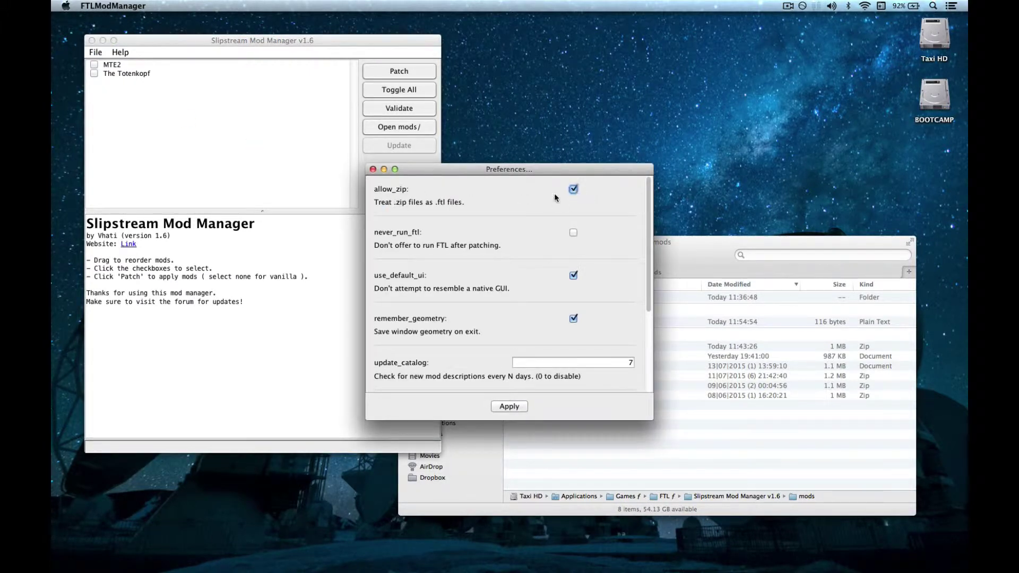
click(509, 406)
click(102, 53)
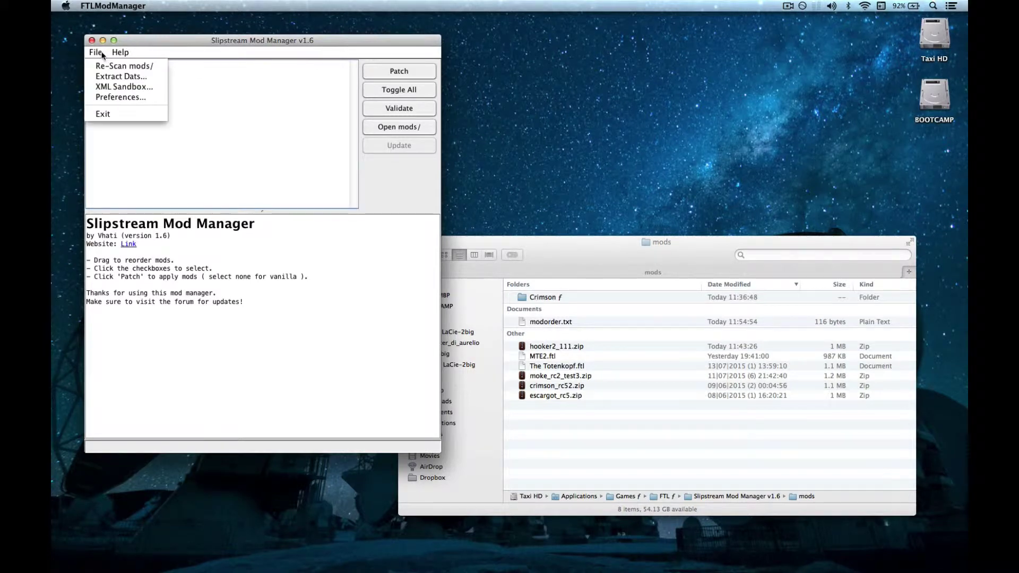
click(157, 67)
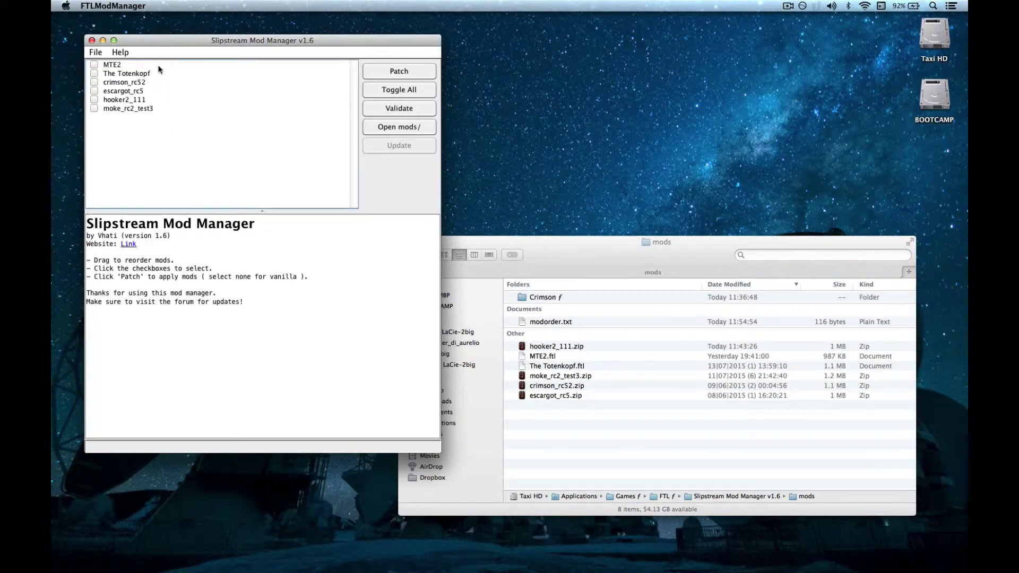
Review the descriptions of the listed mods, from crimson_rc52 through moke_rc2_test3 and back up to MTE2
click(124, 82)
click(128, 91)
click(127, 100)
click(127, 108)
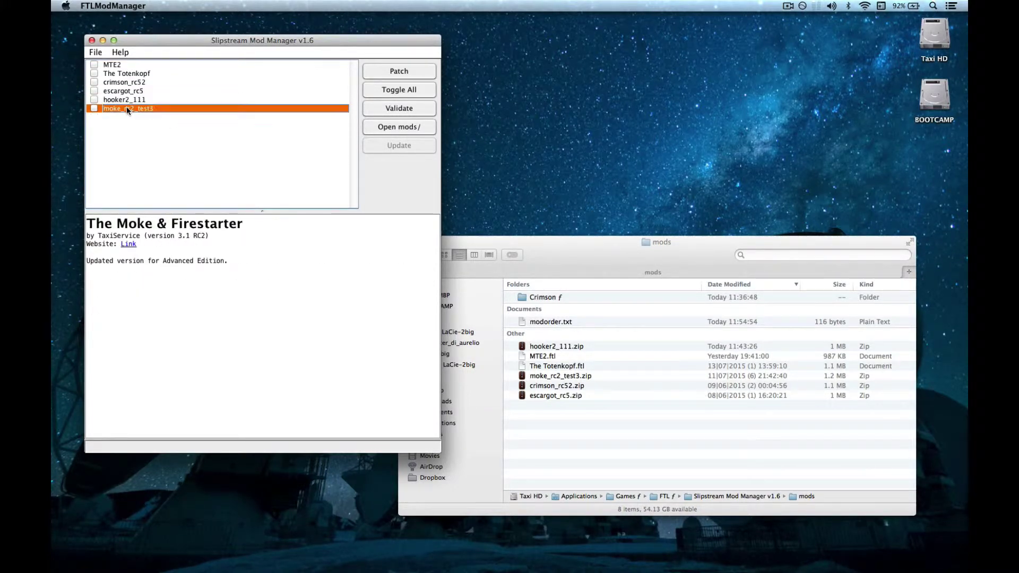
click(127, 100)
click(129, 91)
click(125, 82)
click(130, 74)
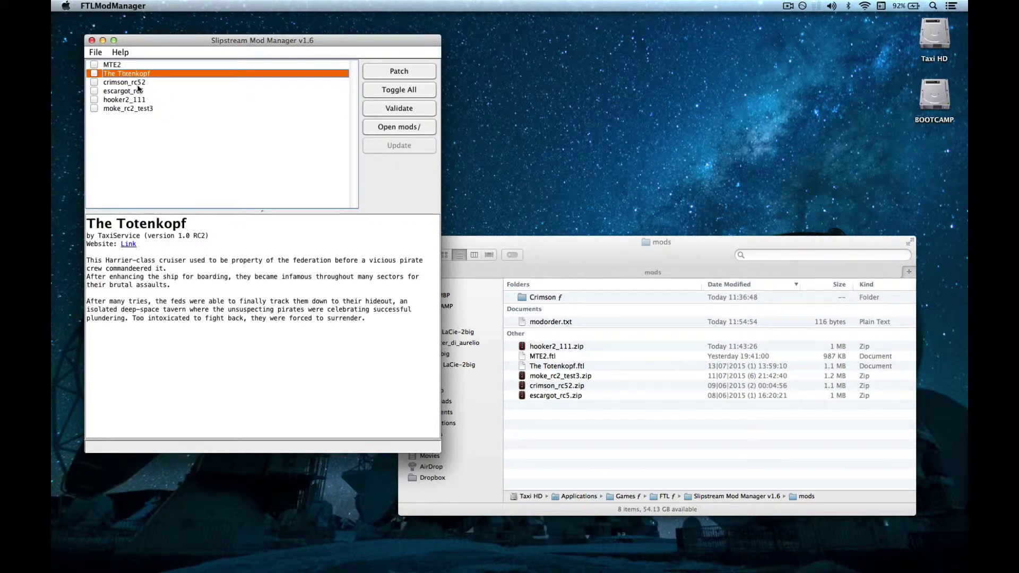
click(123, 64)
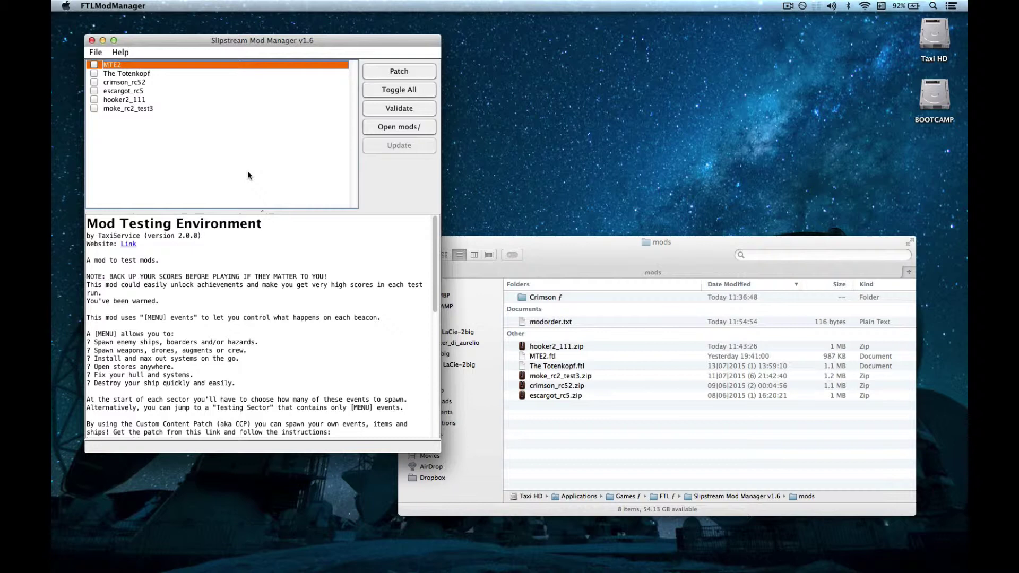
Extract crimson_rc52.zip in the mods folder and move the extracted crimson_rc52 folder to the trash
click(587, 440)
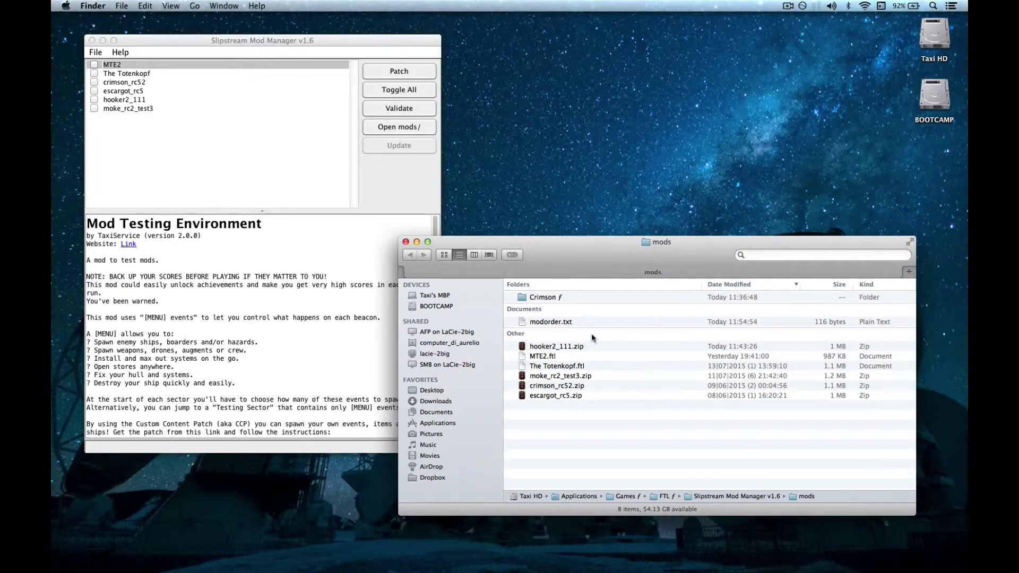
right_click(556, 299)
click(551, 298)
mouse_move(656, 567)
click(552, 298)
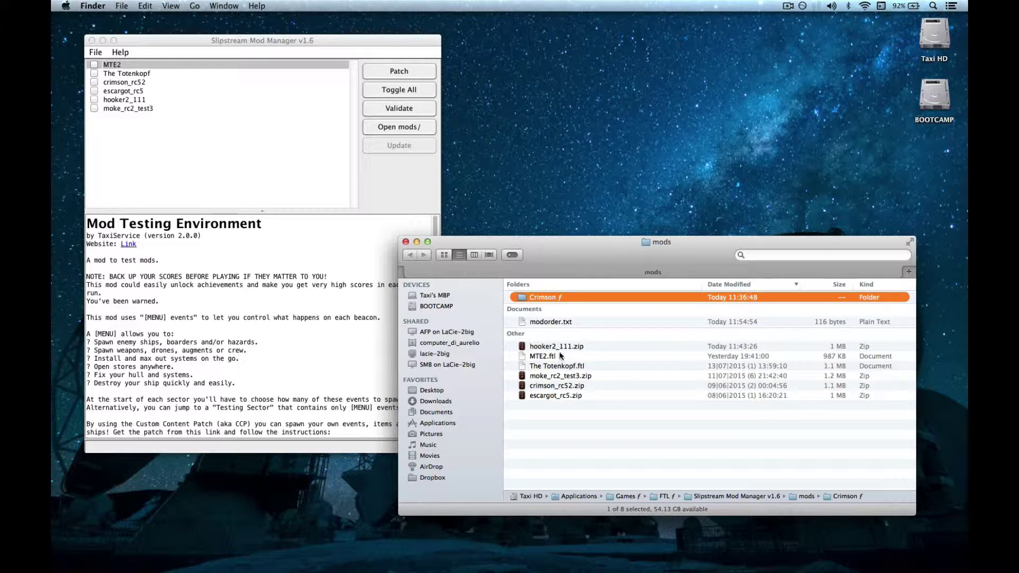
double_click(552, 384)
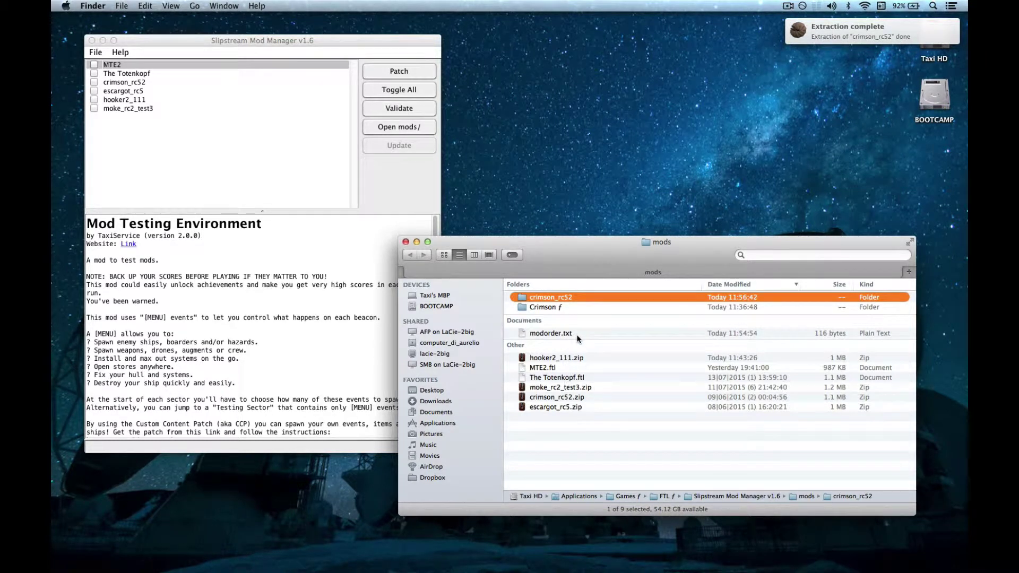
key(super+BackSpace)
Patch the game with The Totenkopf mod enabled and agree to run the game
click(356, 189)
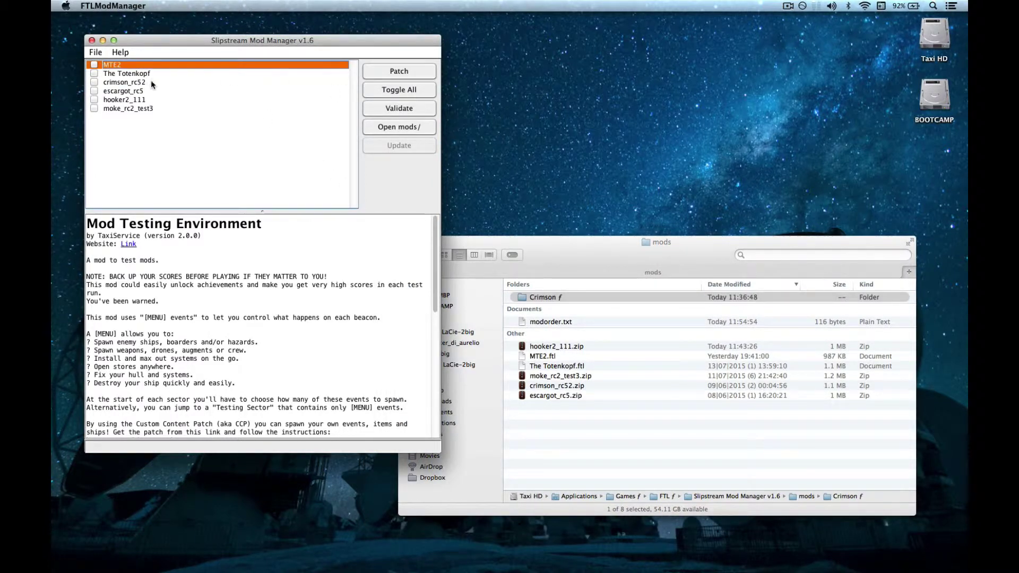
click(94, 73)
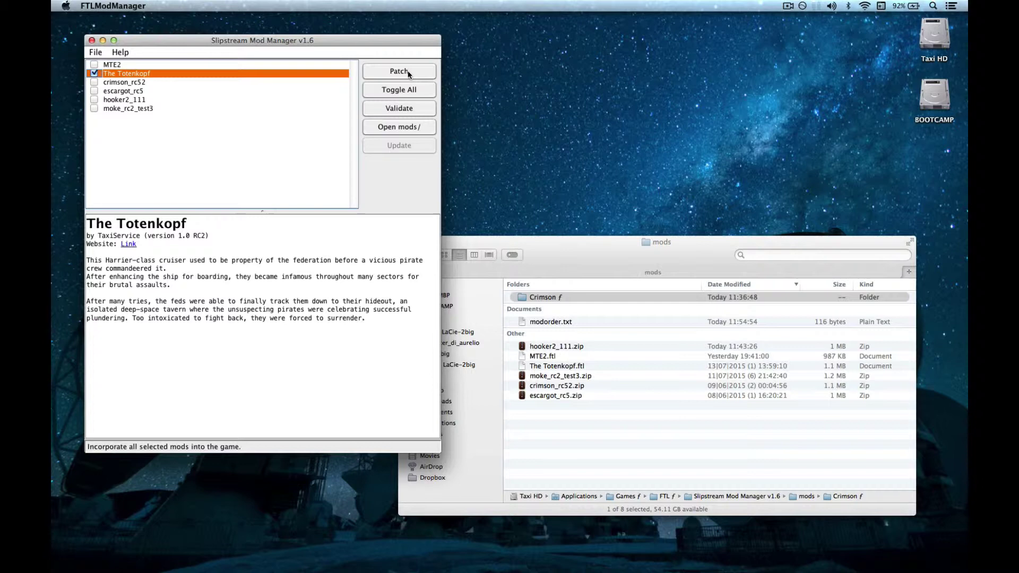
click(409, 74)
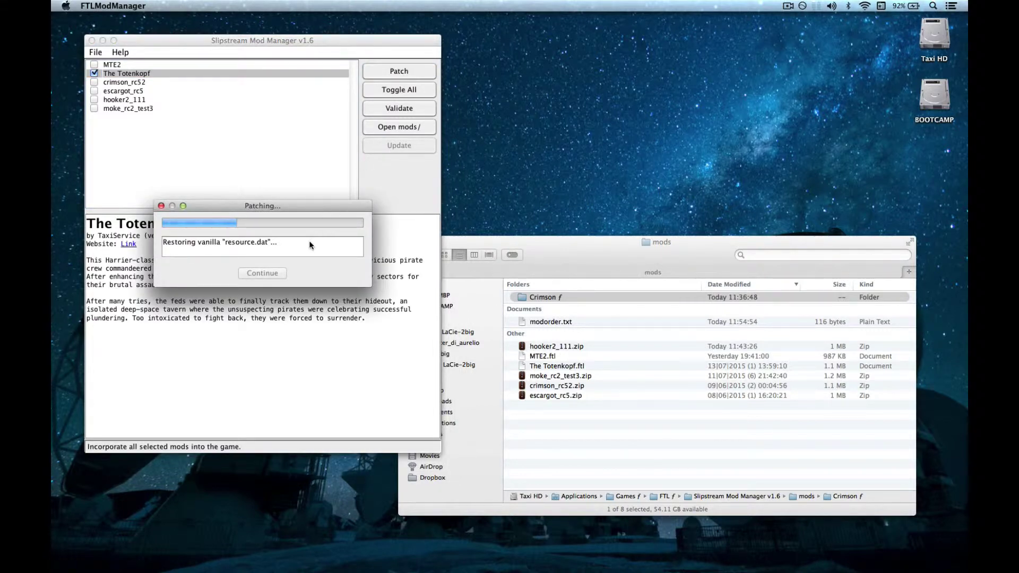
drag(275, 206, 280, 197)
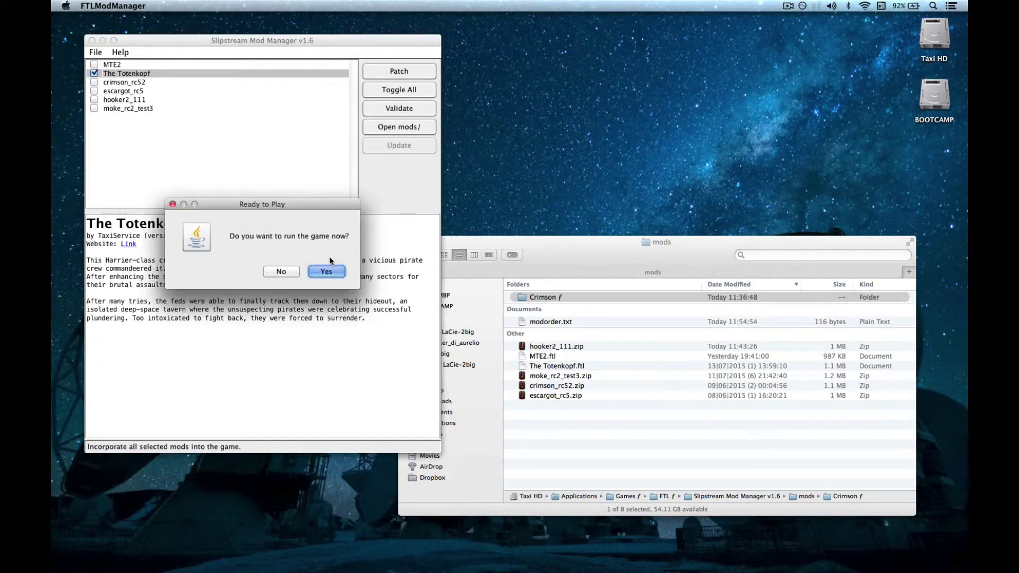
click(328, 270)
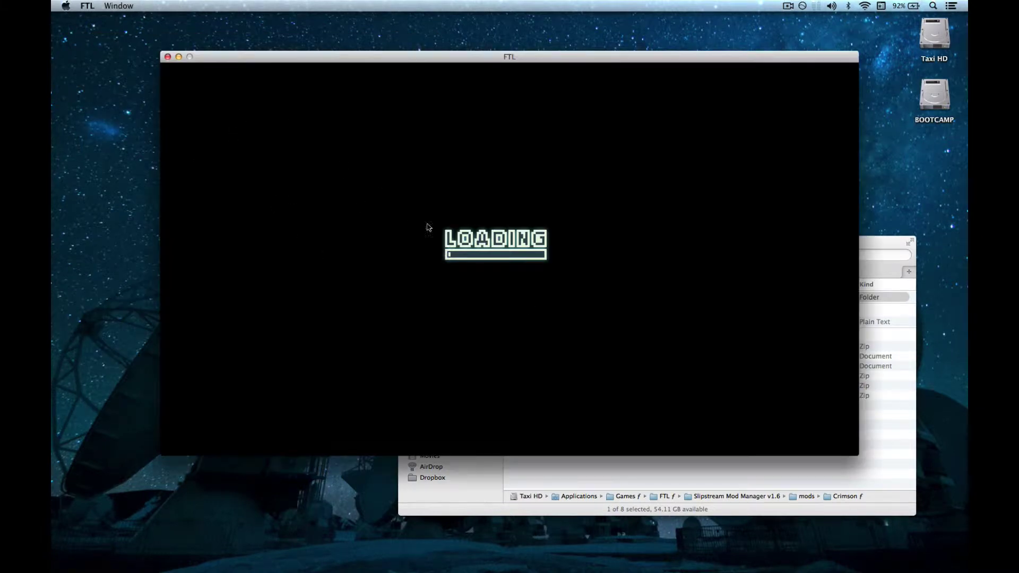
Quit the FTL game while it is still loading
mouse_move(696, 562)
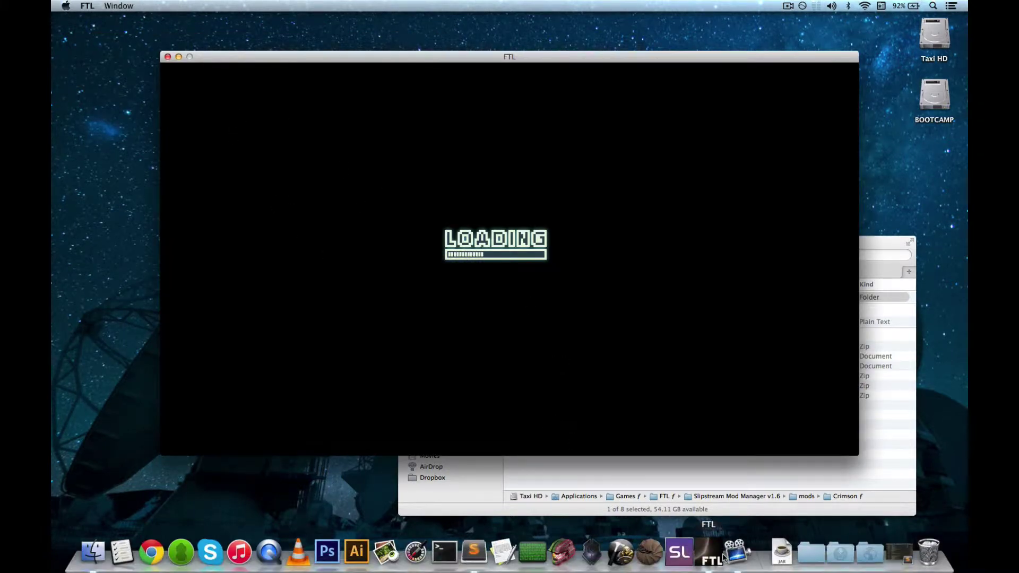
right_click(714, 555)
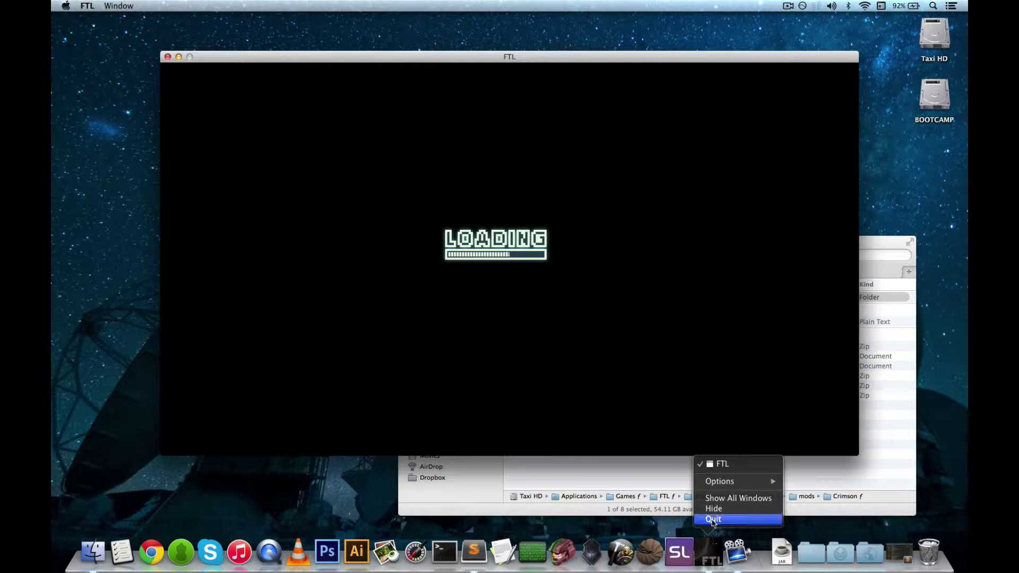
click(714, 520)
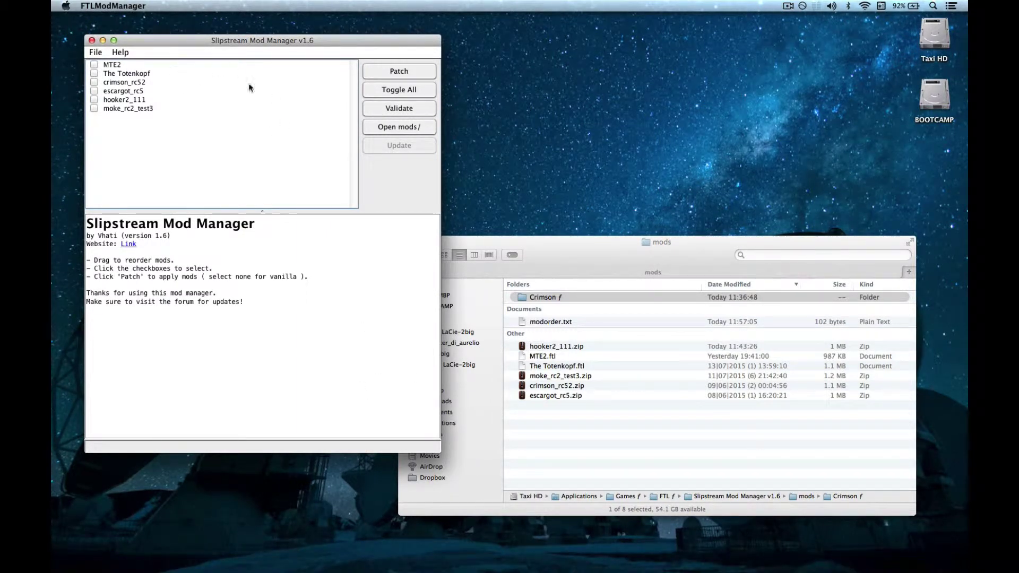
Enable the never_run_ftl preference in the mod manager and apply it
click(95, 52)
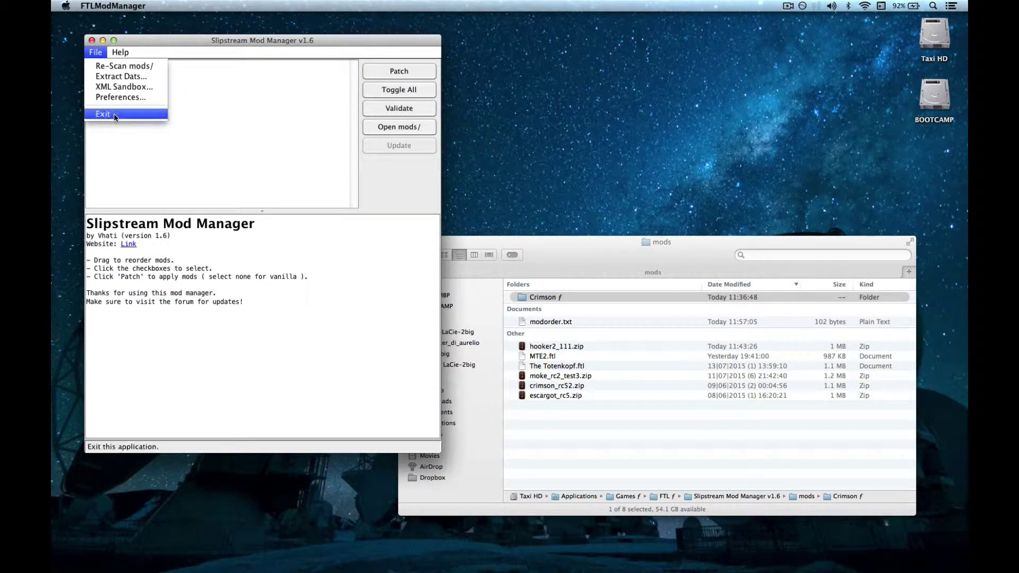
click(144, 98)
click(568, 232)
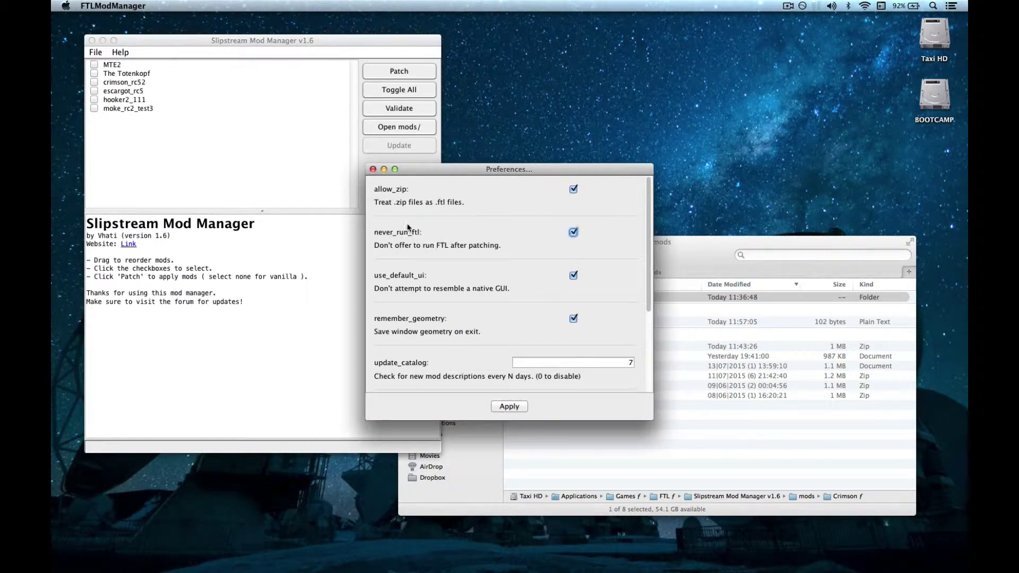
click(509, 407)
Enable the escargot_rc5 mod and patch the game with it
click(127, 93)
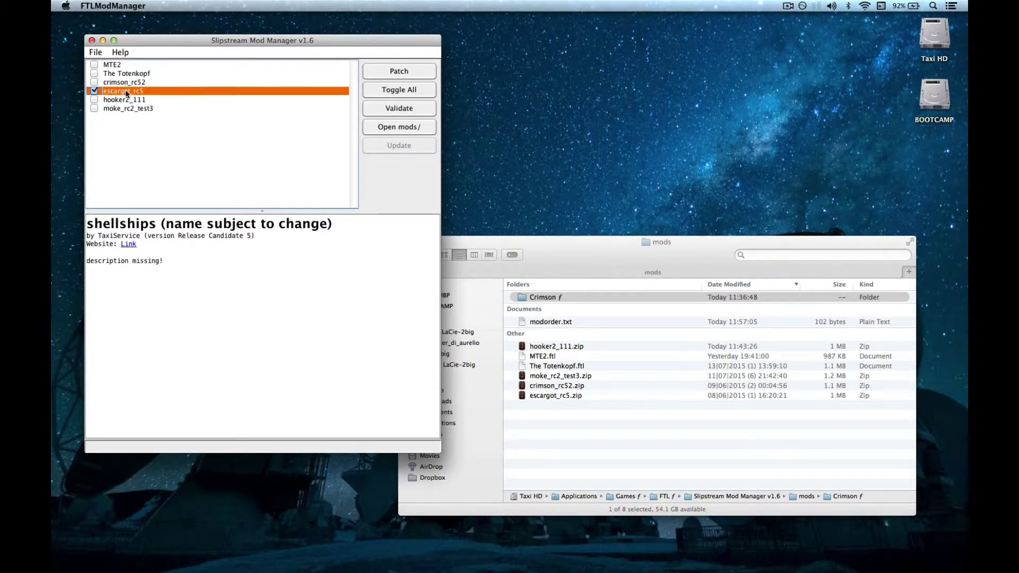
click(399, 71)
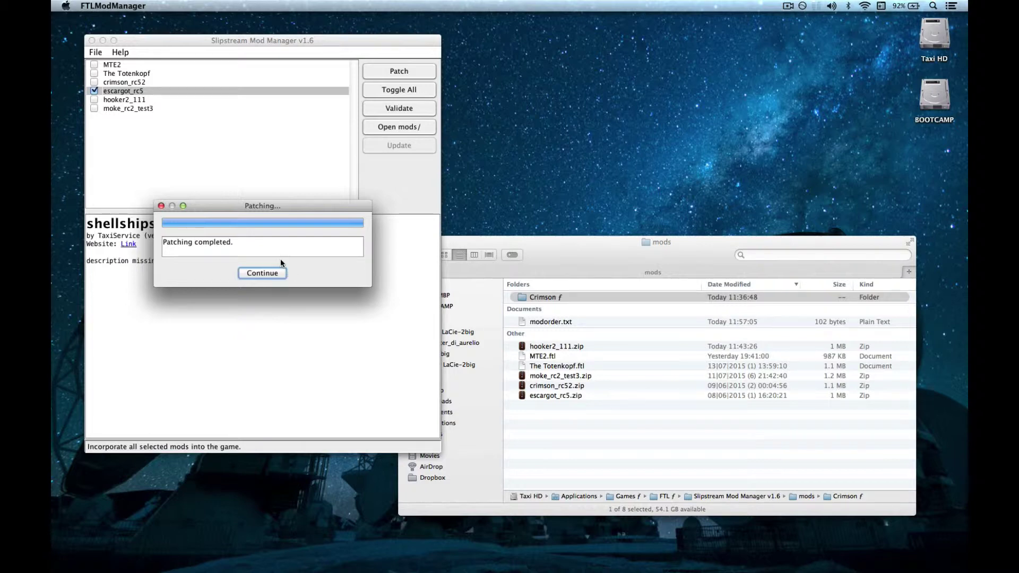
Dismiss the finished patching dialog and validate the escargot_rc5 mod for problems
click(261, 273)
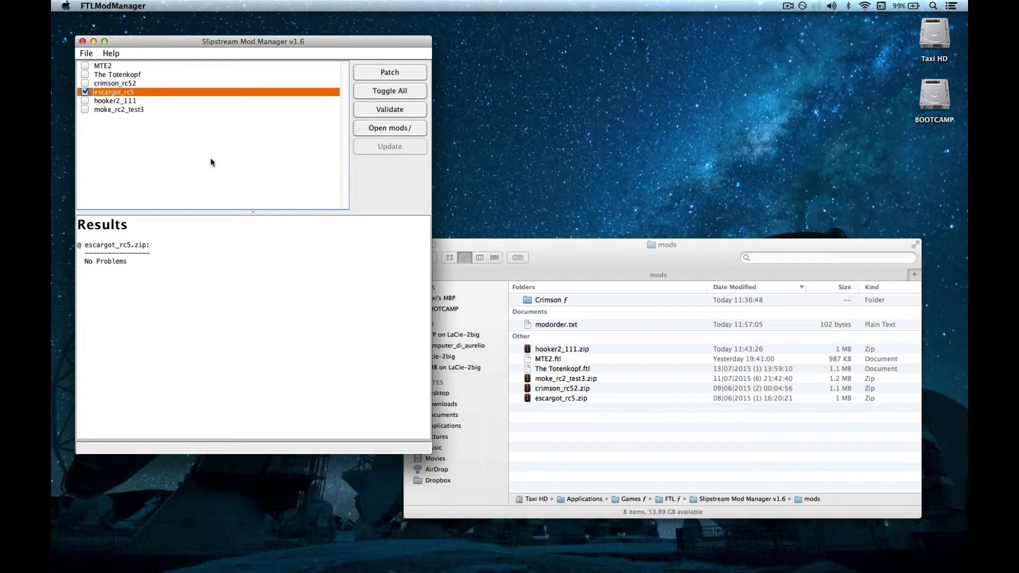
click(374, 106)
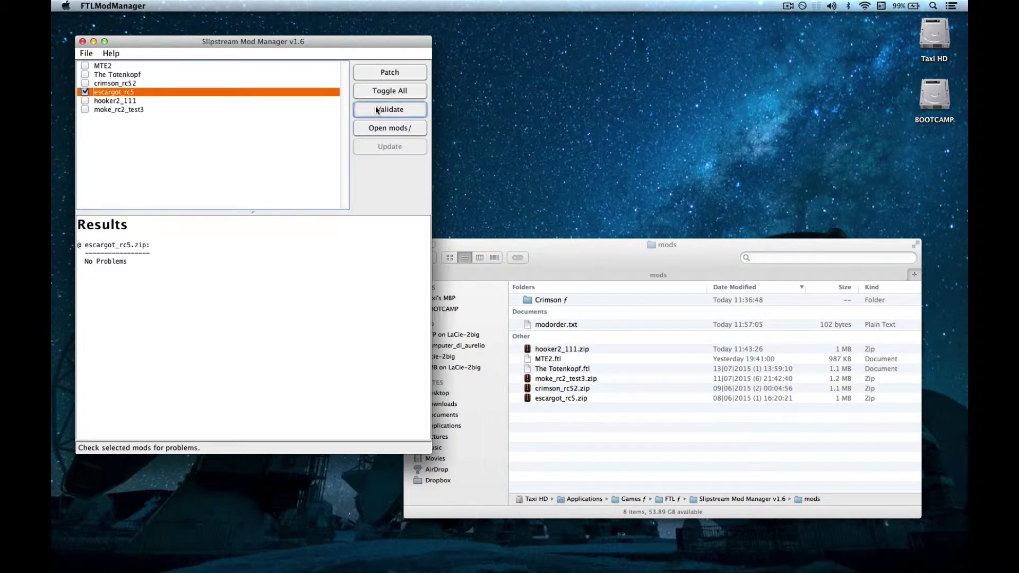
Validate all the mods in the list together, check the report, and deselect every mod
click(375, 92)
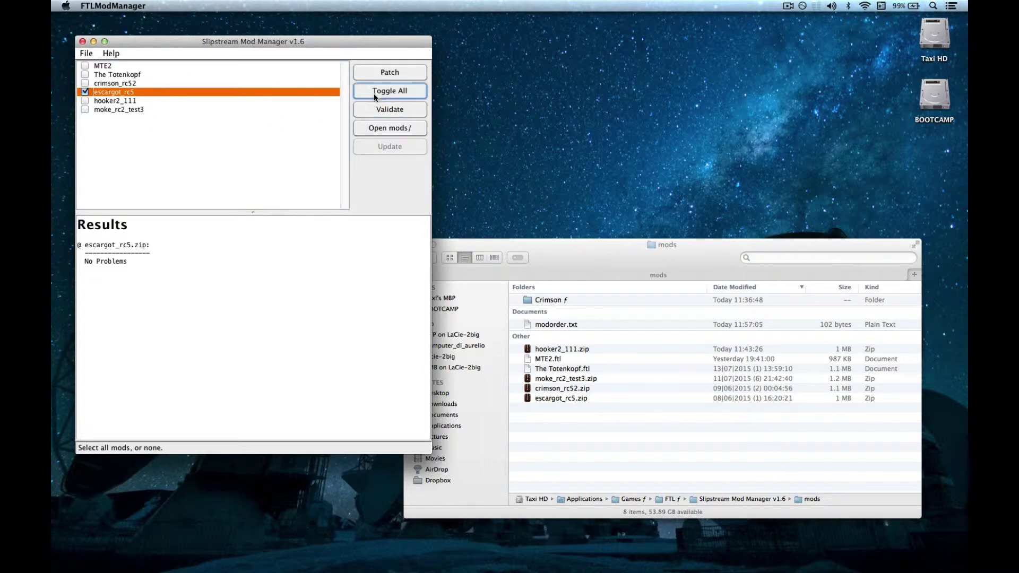
click(386, 109)
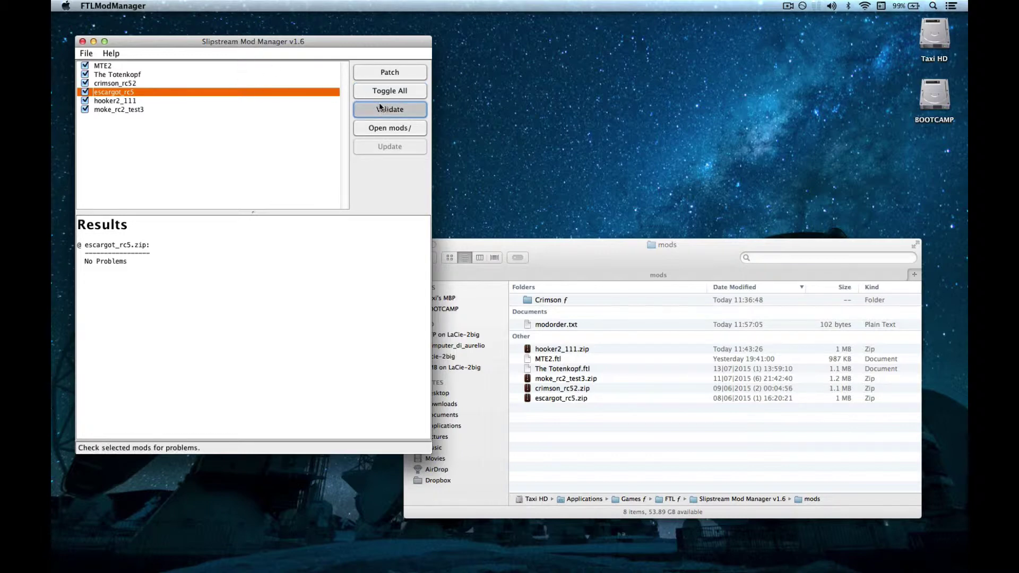
scroll(248, 293, down, 1)
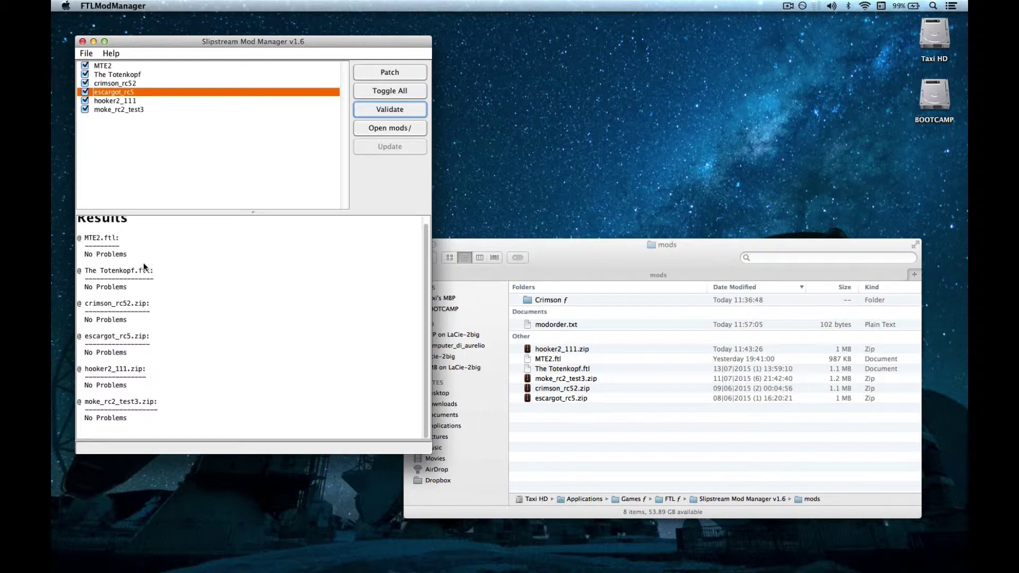
scroll(154, 268, up, 1)
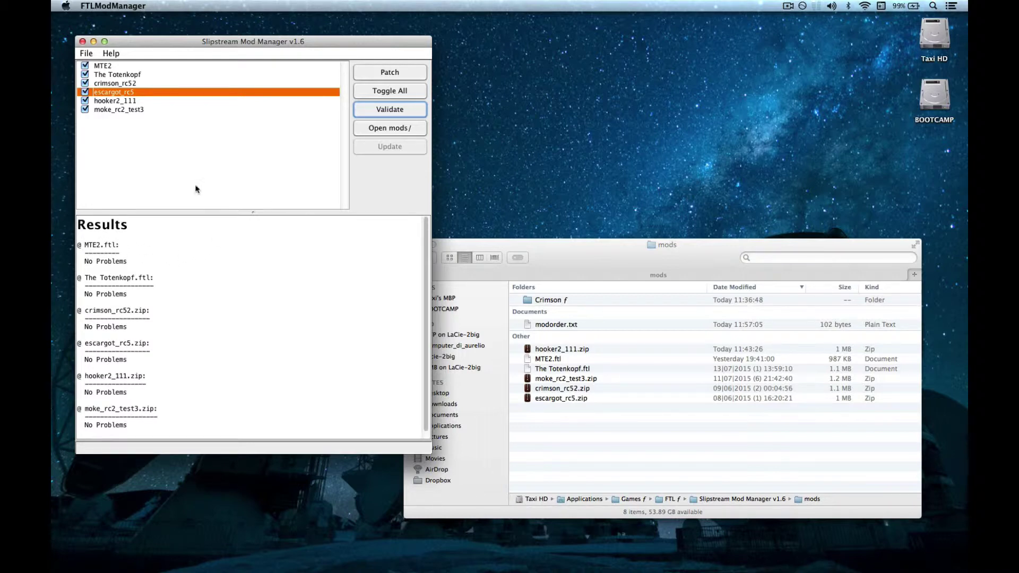
click(390, 90)
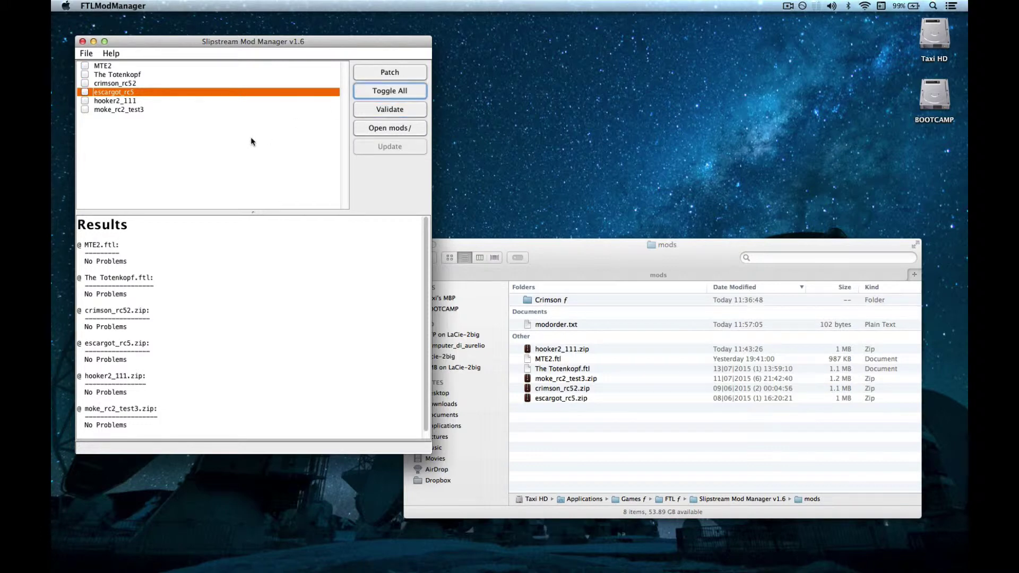
Compress the contents of the Crimson ƒ folder into Compressed file.zip in the mods folder using Keka, and merge the resulting Finder window as a tab
click(586, 454)
double_click(551, 300)
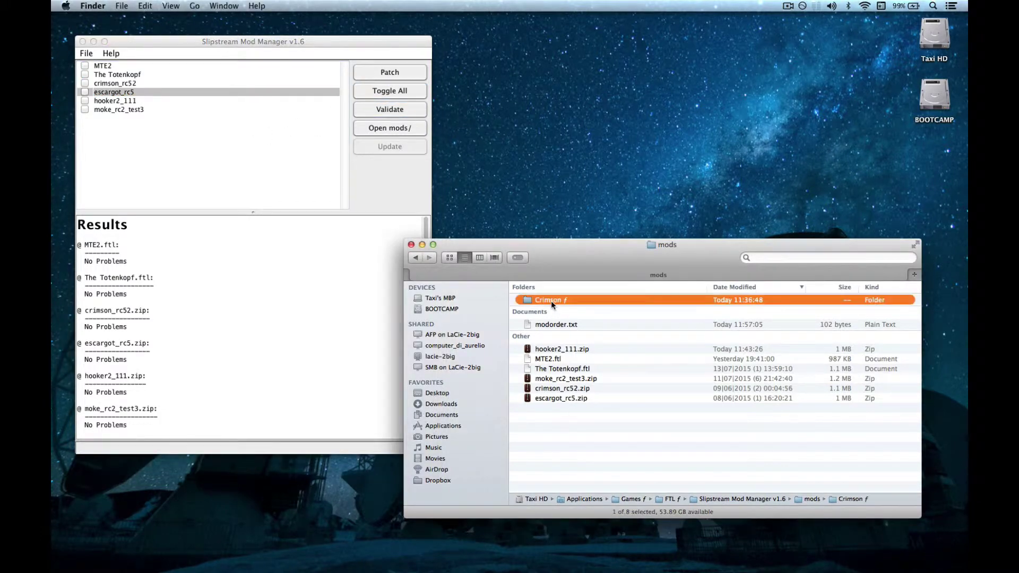
key(super+a)
drag(564, 310, 617, 555)
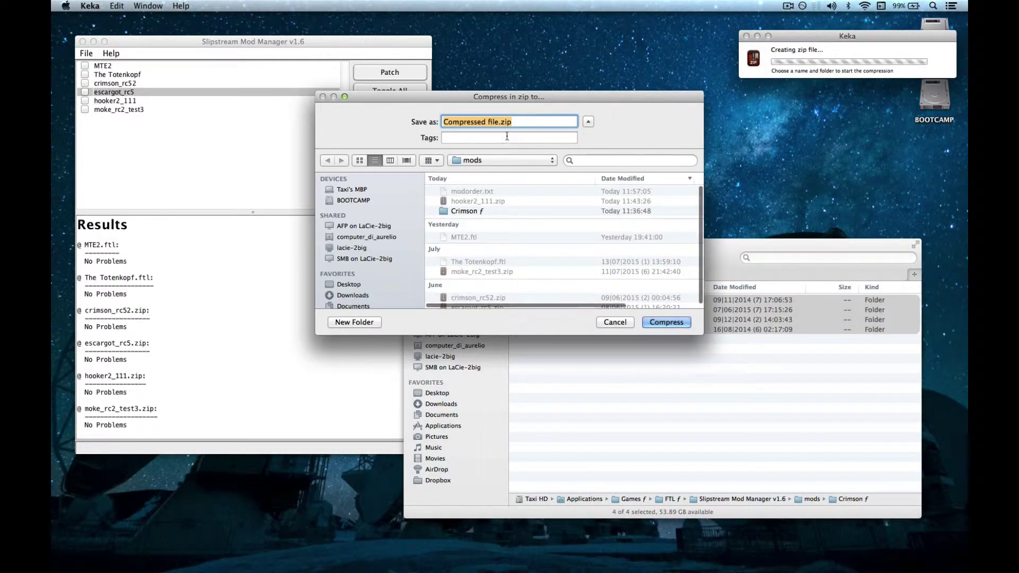
click(666, 318)
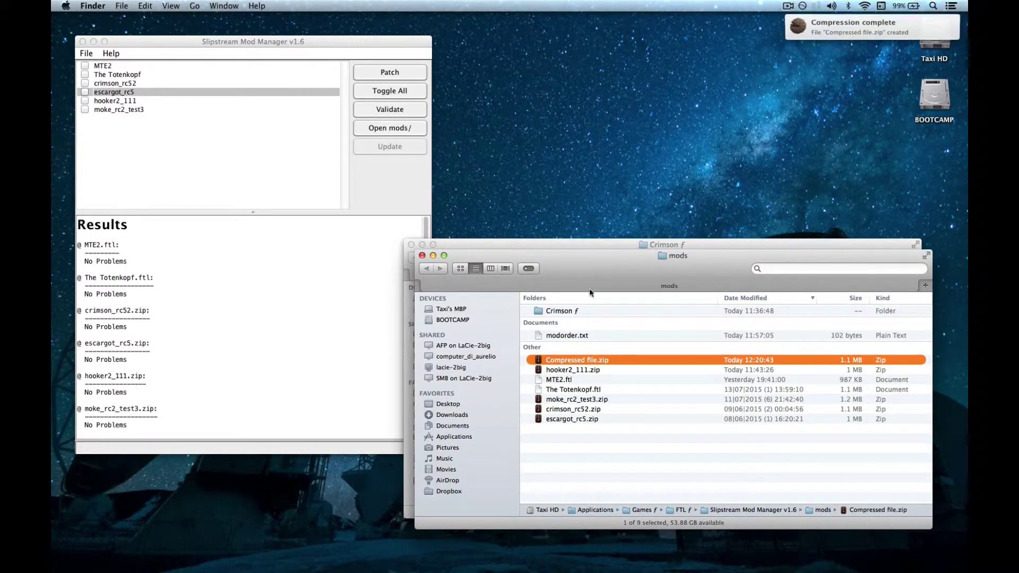
drag(641, 328, 698, 274)
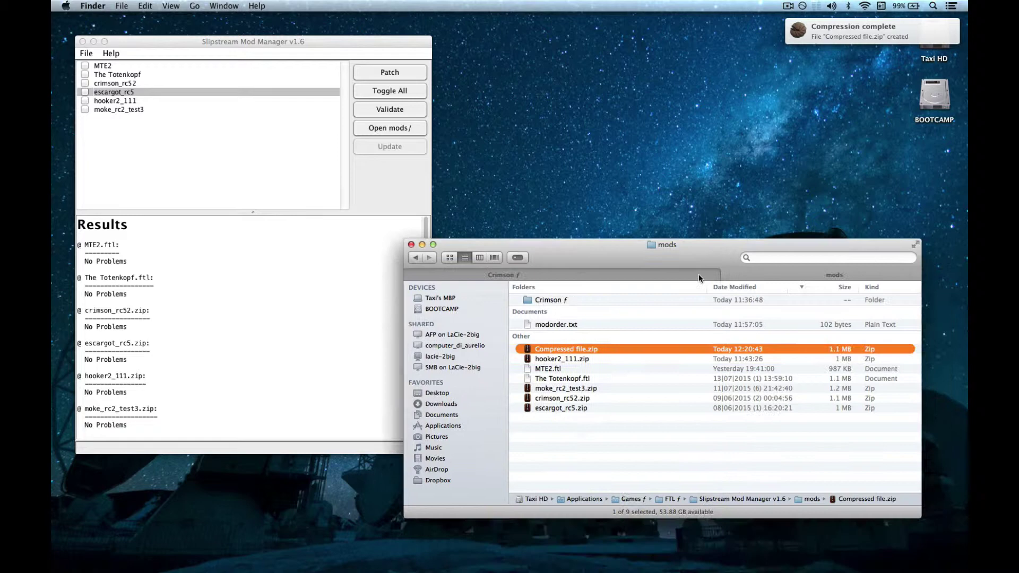
Re-scan the mods folder in Slipstream Mod Manager and enable the Compressed file mod
click(146, 176)
click(86, 53)
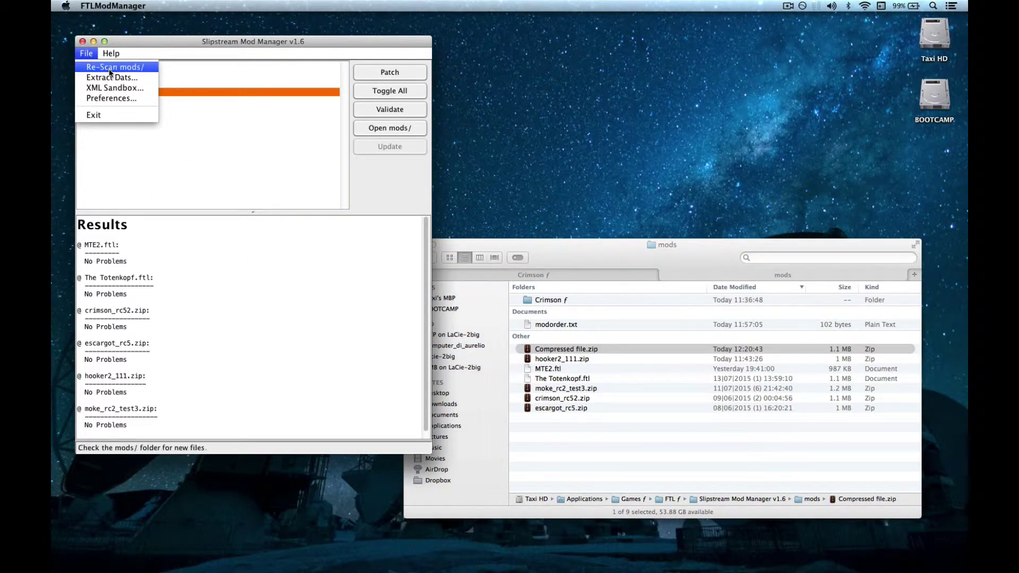
click(110, 68)
click(88, 119)
click(85, 119)
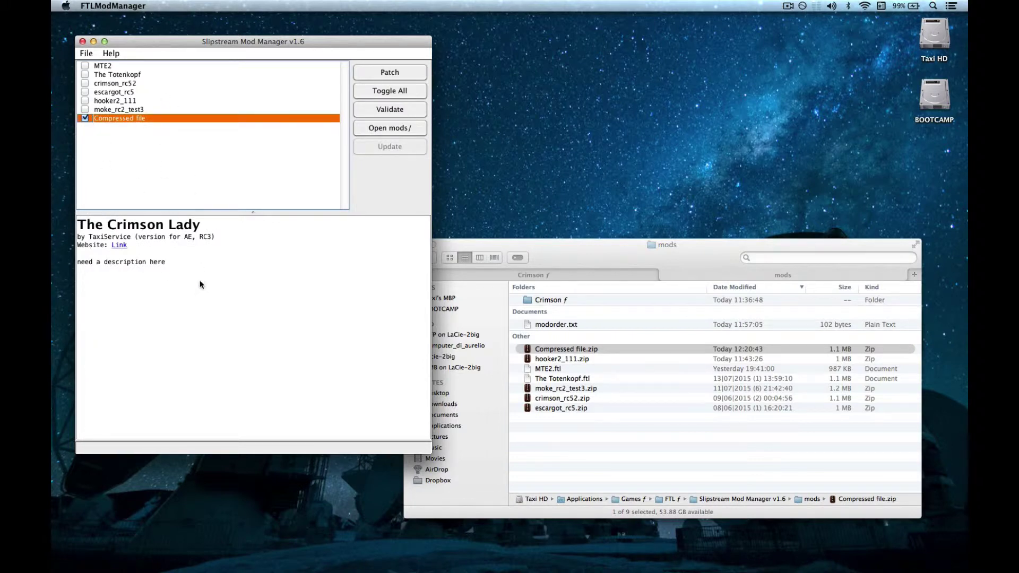
Validate the Compressed file mod and examine the strict and sloppy XML parser sections of the report
click(382, 110)
scroll(222, 263, down, 3)
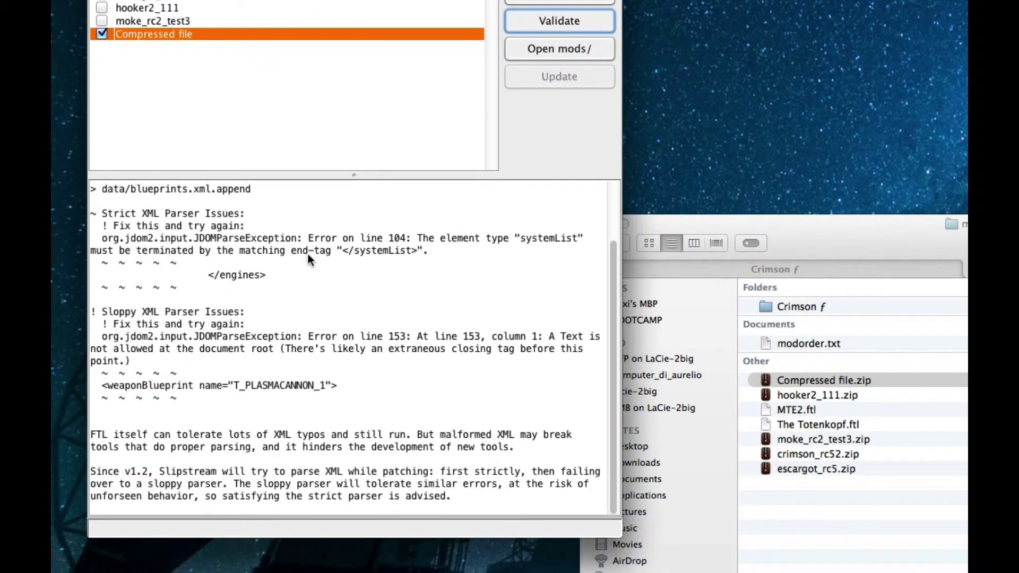
scroll(307, 253, up, 3)
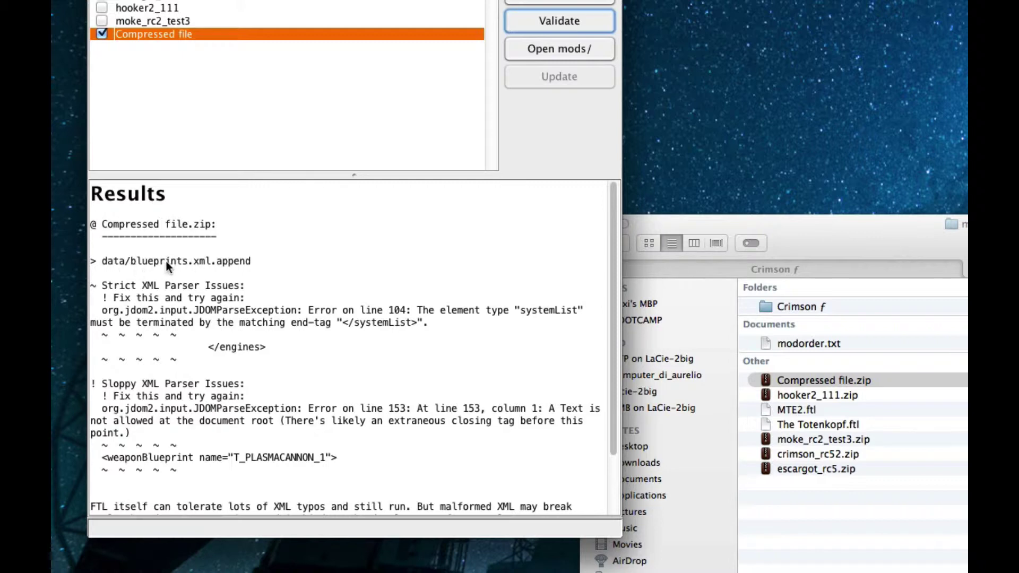
scroll(361, 276, down, 3)
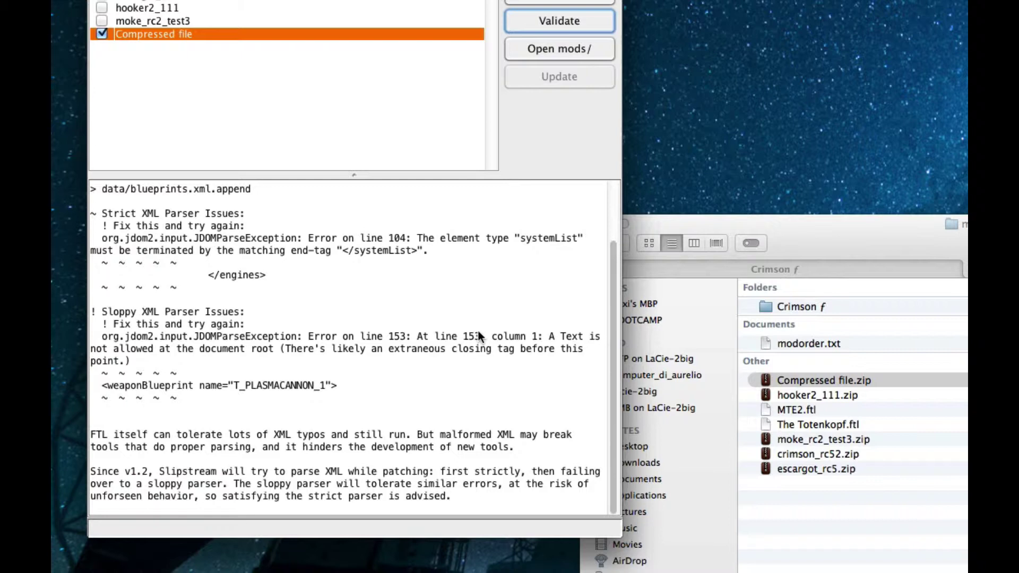
scroll(464, 366, up, 3)
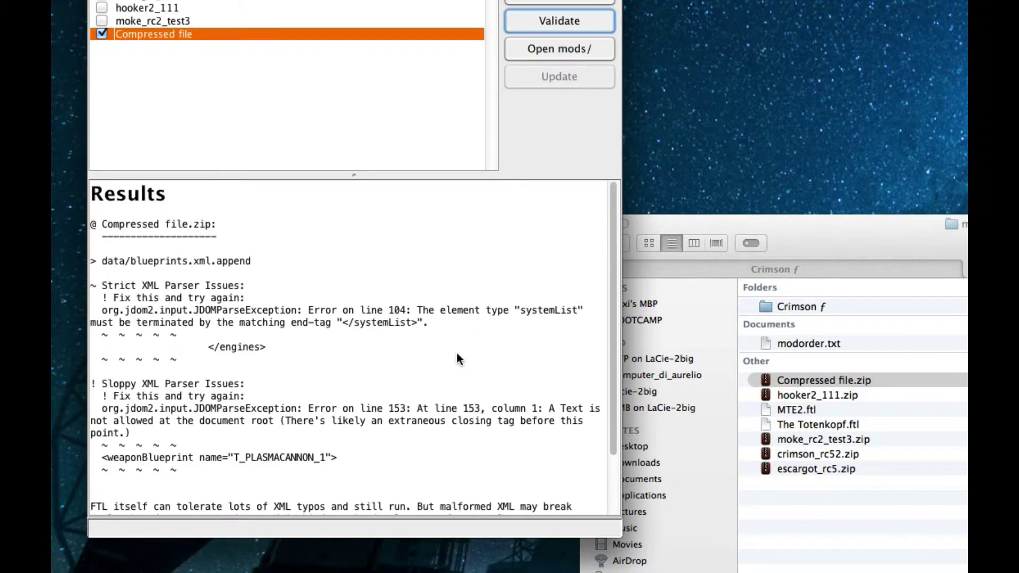
scroll(460, 308, down, 1)
scroll(375, 280, down, 1)
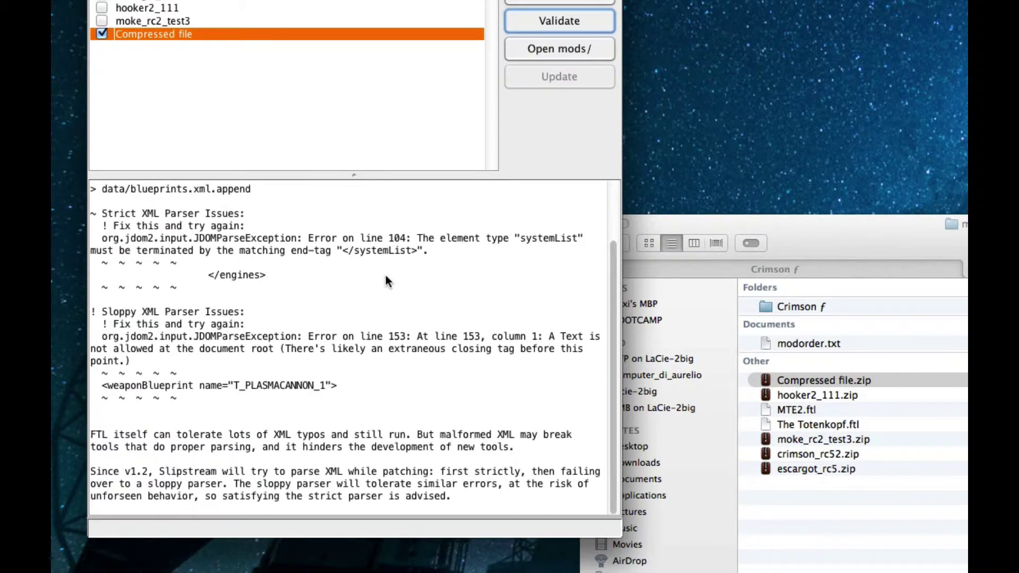
scroll(384, 269, up, 2)
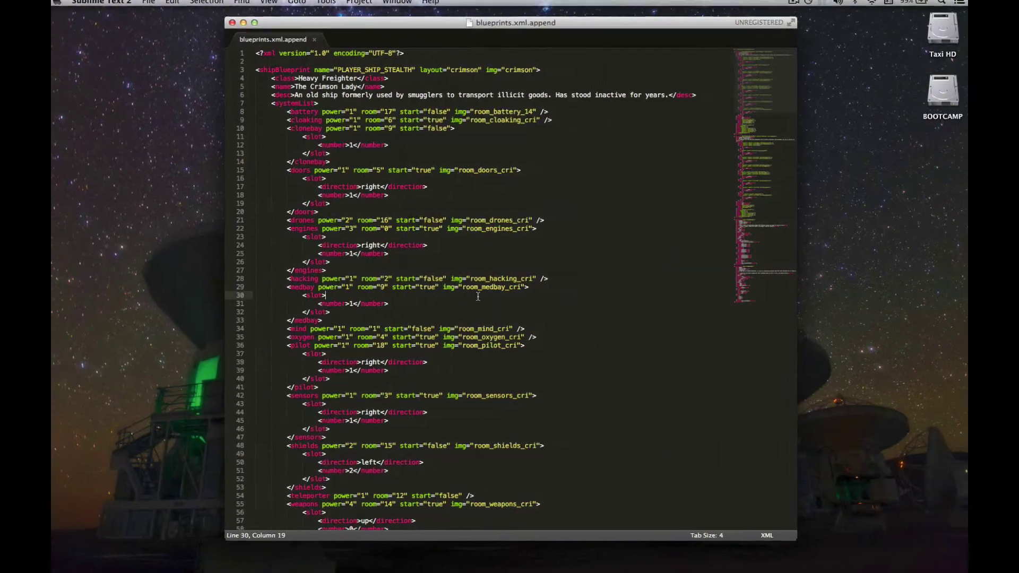
In blueprints.xml.append in Sublime Text, examine the code around line 104, comparing the opening and closing tags of the engines, doors and medbay blocks
scroll(381, 267, down, 20)
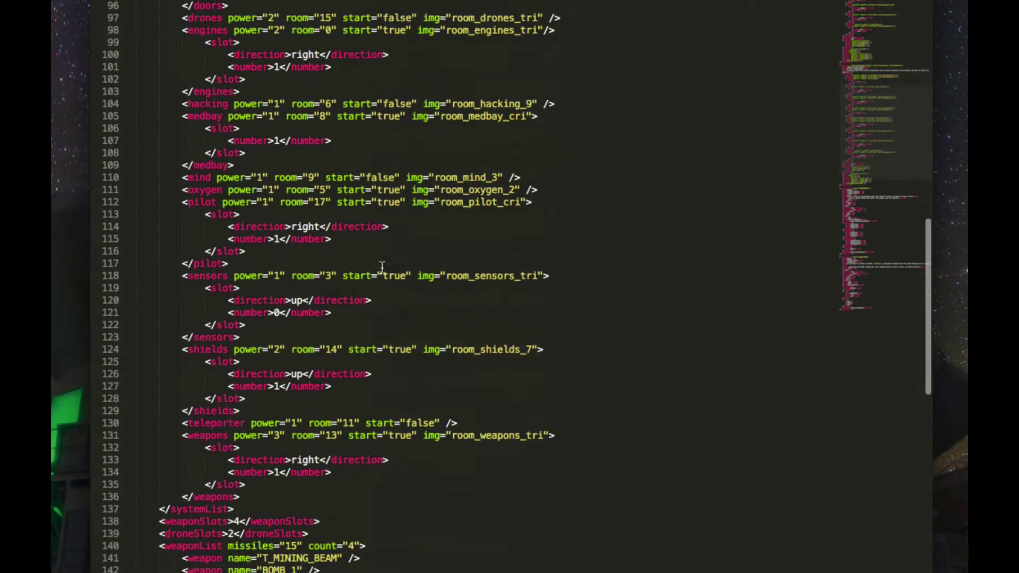
scroll(379, 273, up, 6)
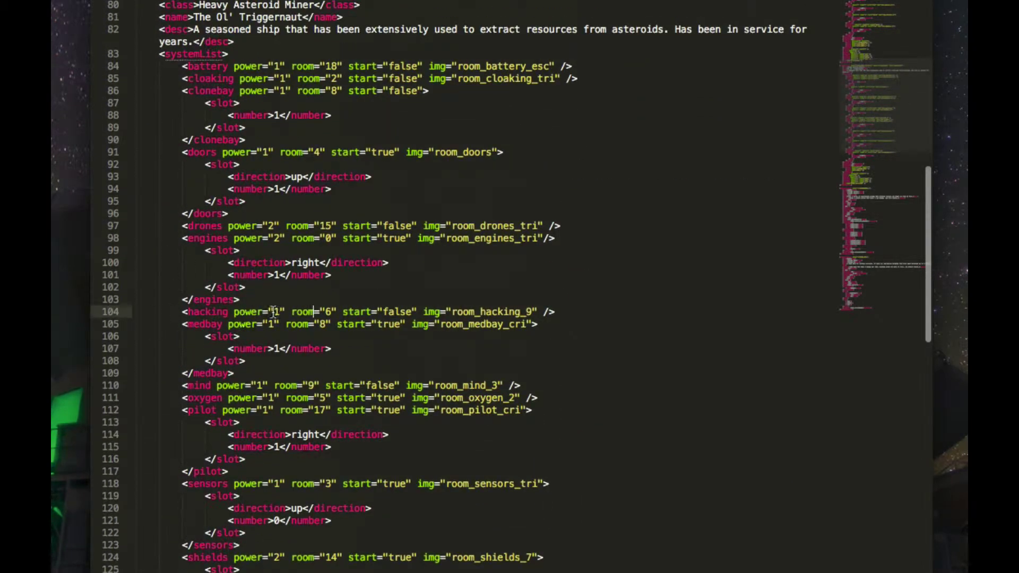
triple_click(329, 312)
double_click(210, 300)
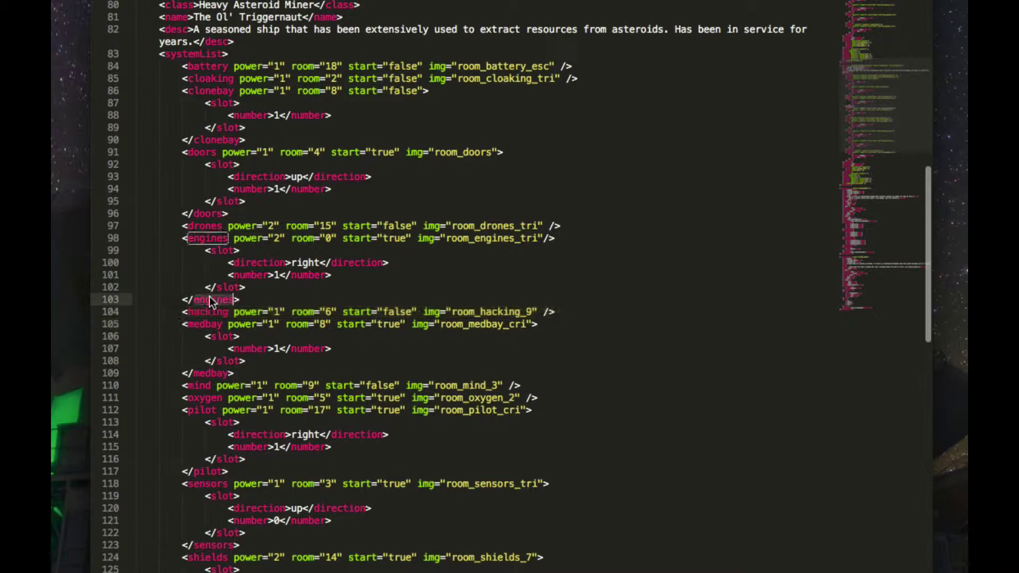
click(548, 238)
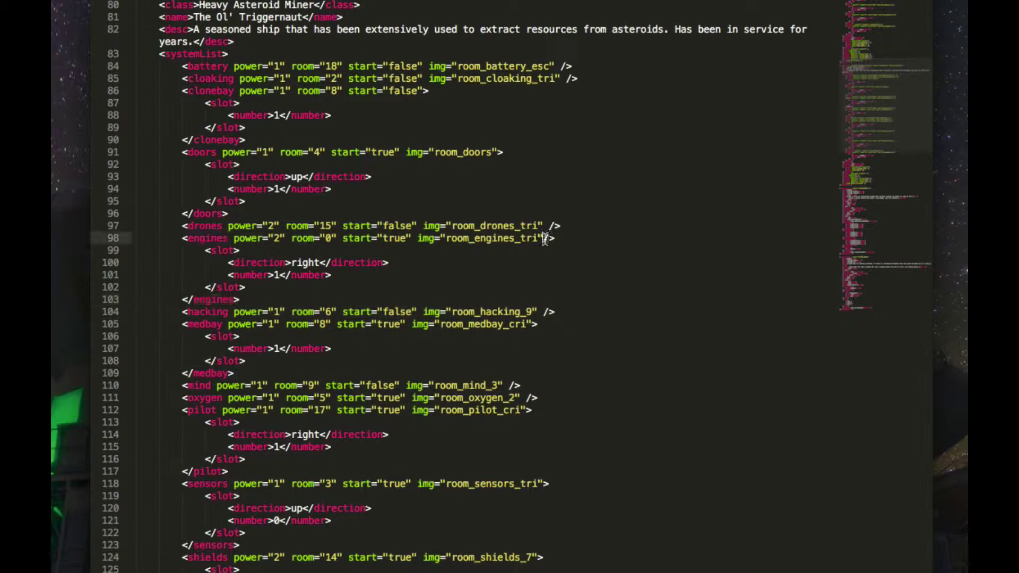
click(215, 301)
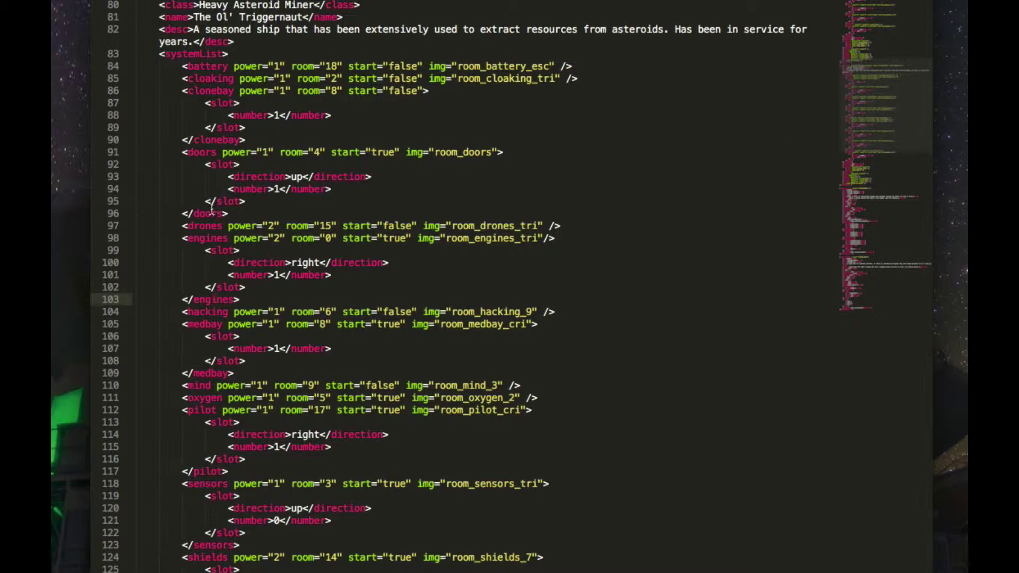
click(204, 152)
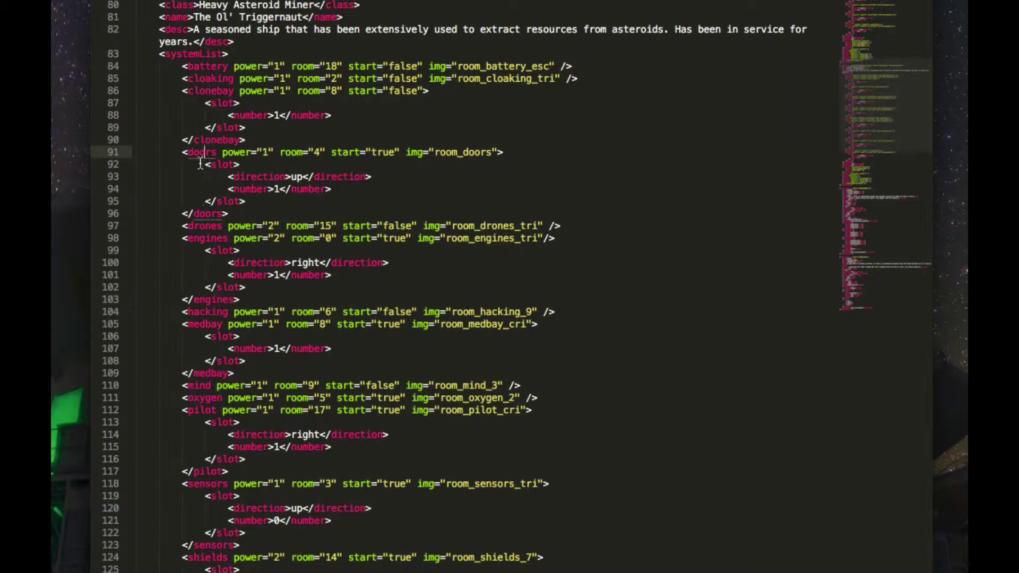
click(205, 324)
click(198, 383)
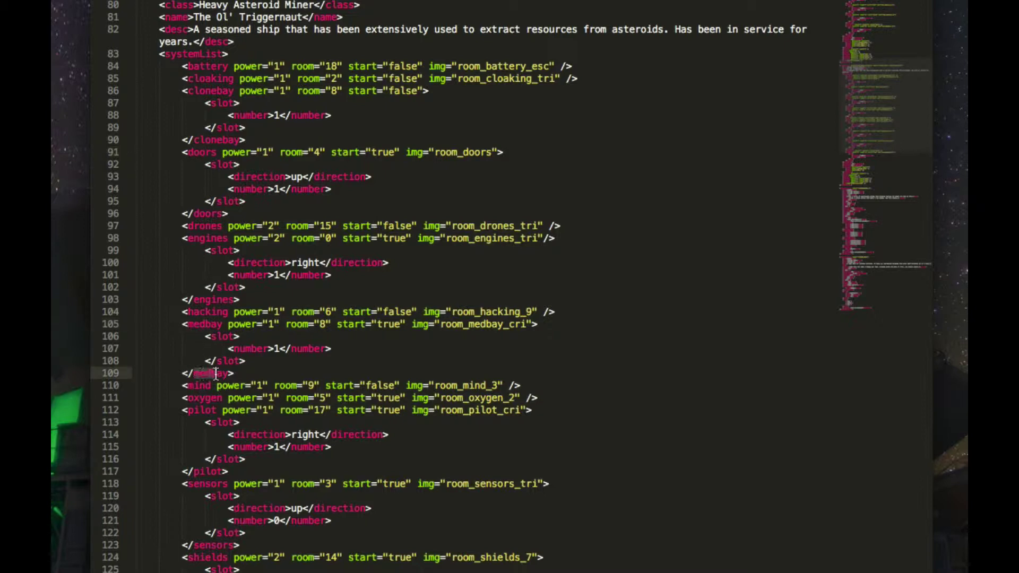
click(200, 327)
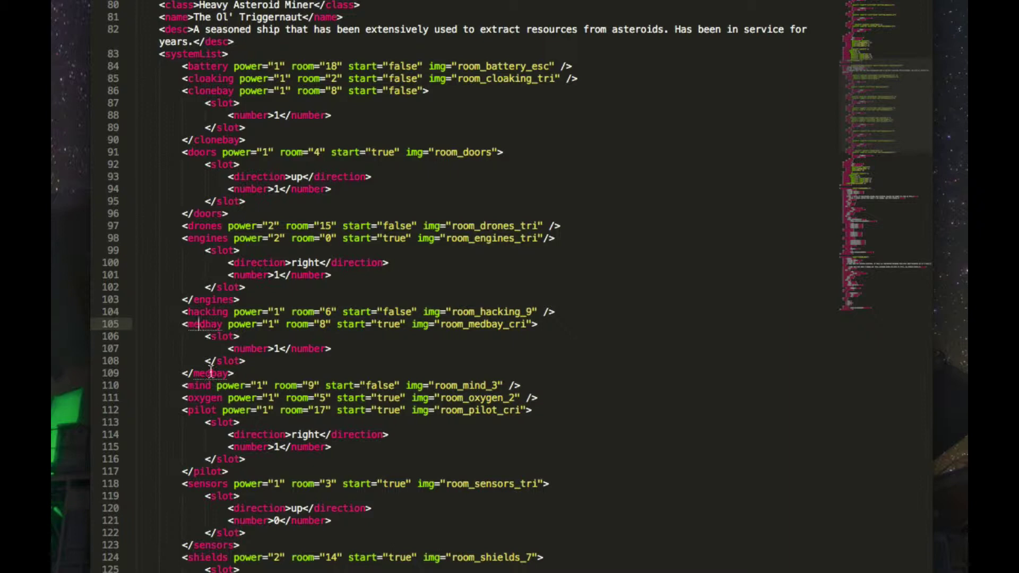
click(208, 238)
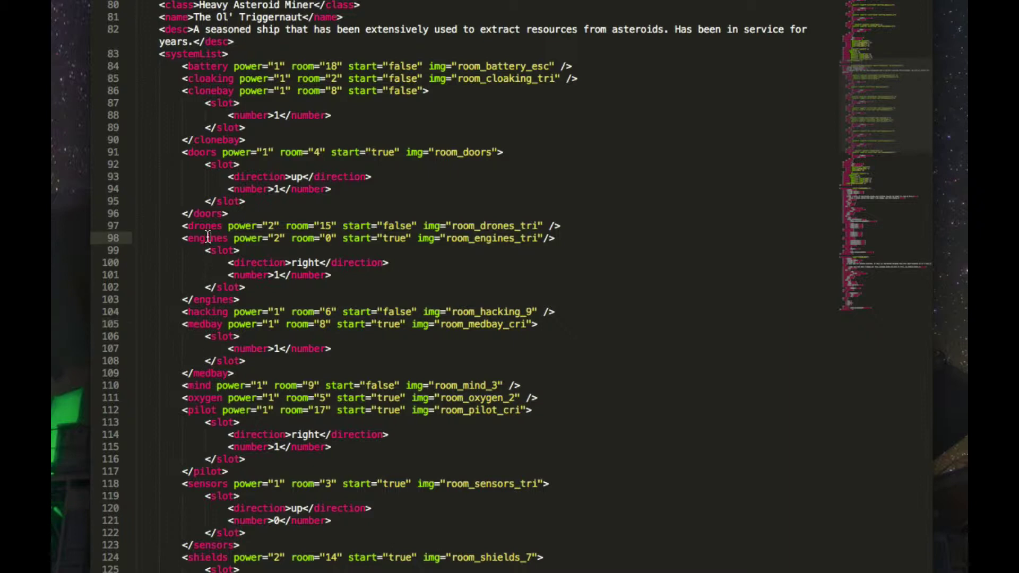
Remove the self-closing slash from the engines opening tag on line 98
click(550, 239)
key(BackSpace)
key(BackSpace)
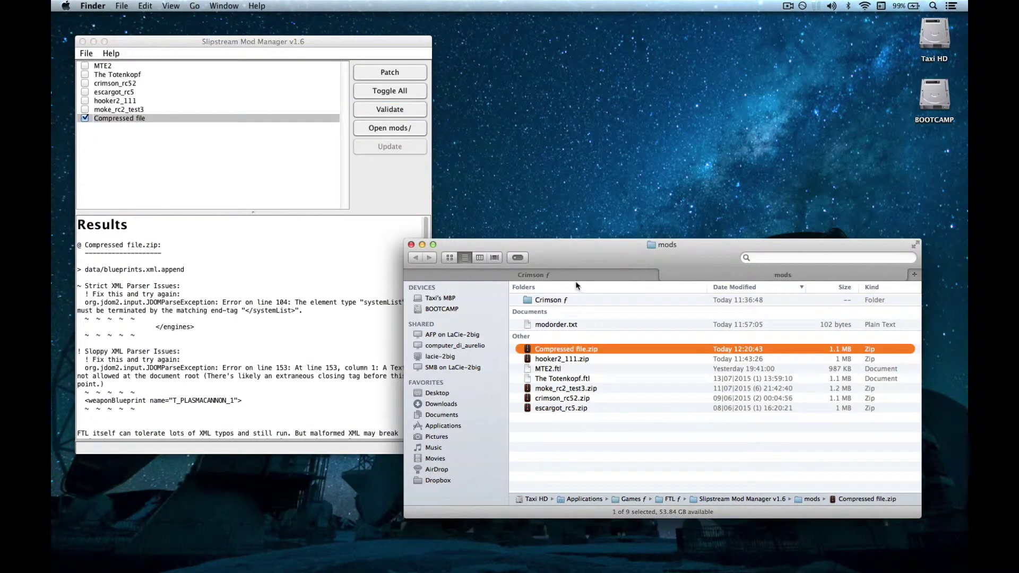
Switch to Finder and recompress everything in the Crimson ƒ folder with Keka, replacing Compressed file.zip in the mods folder
key(super+a)
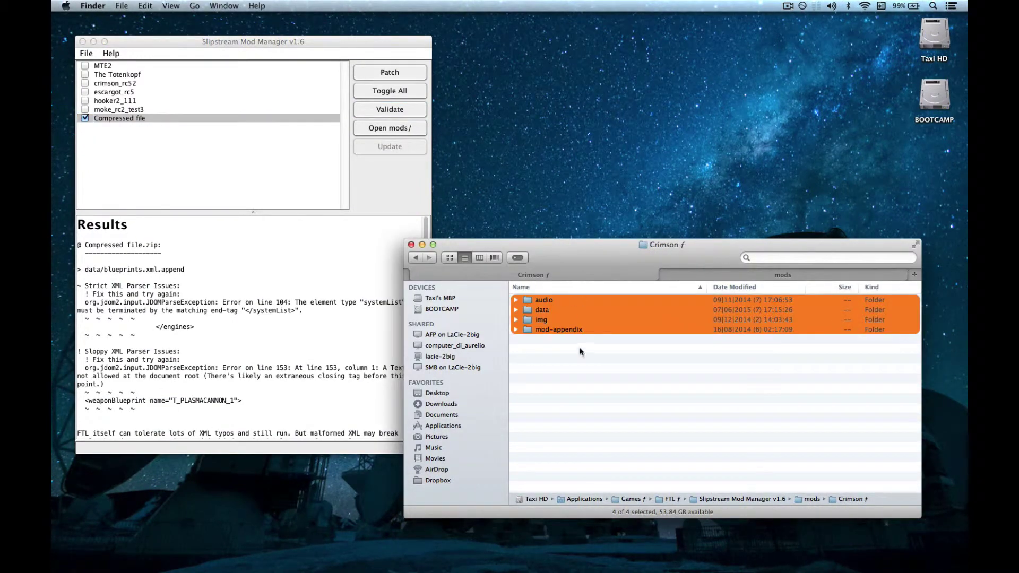
click(616, 561)
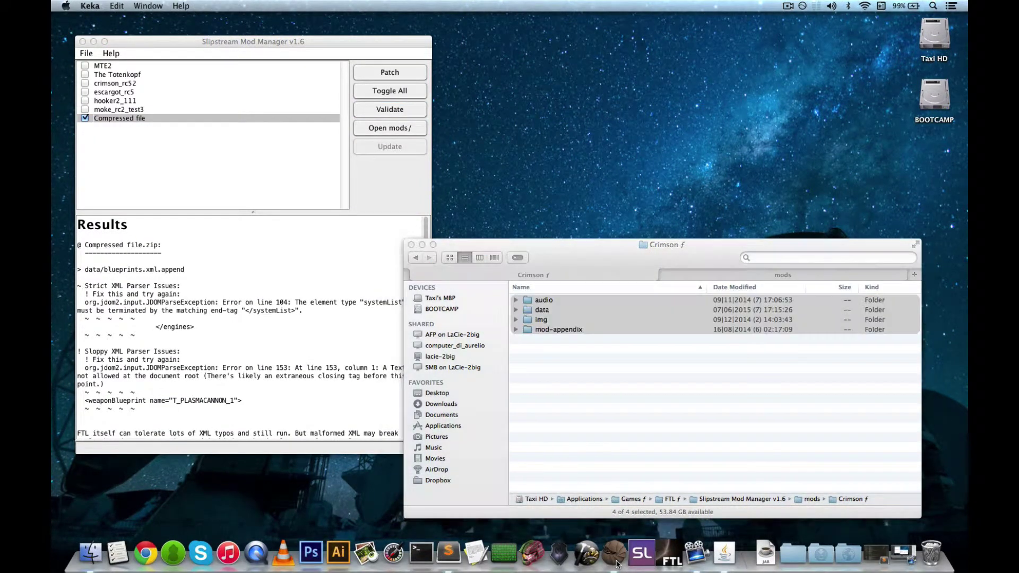
Validate the rebuilt Compressed file mod in Slipstream Mod Manager and patch the game with it
click(261, 151)
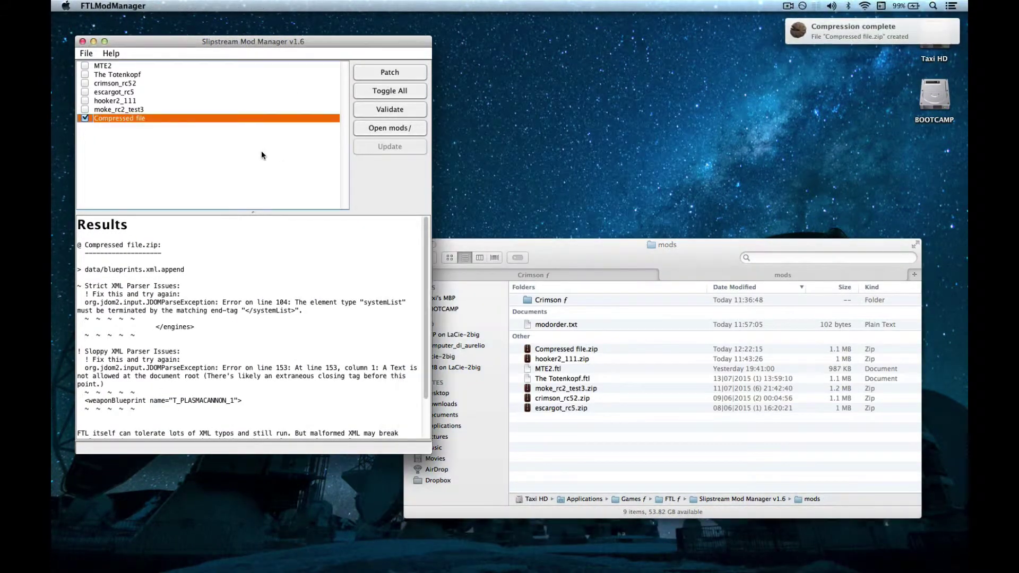
click(385, 110)
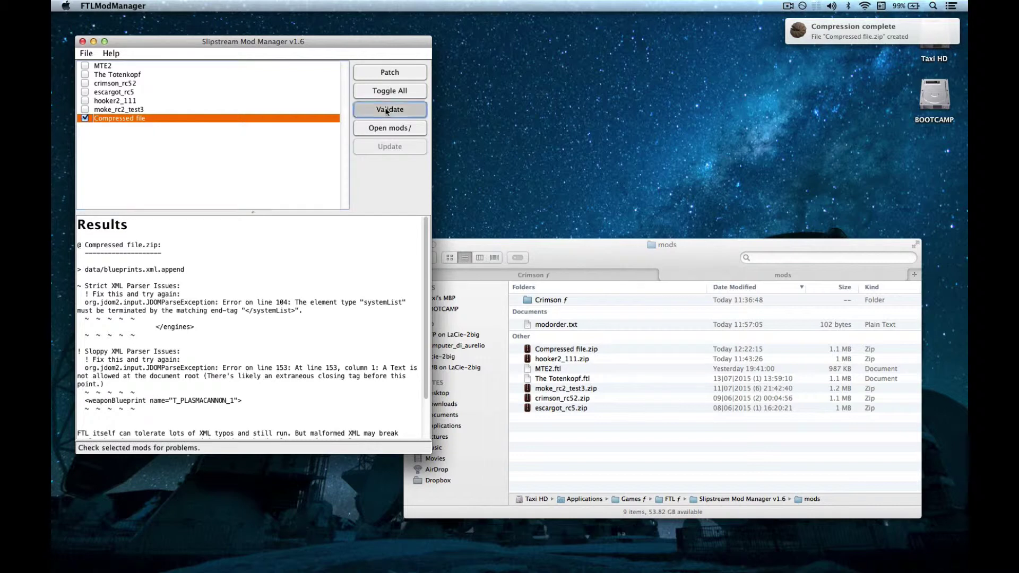
click(412, 76)
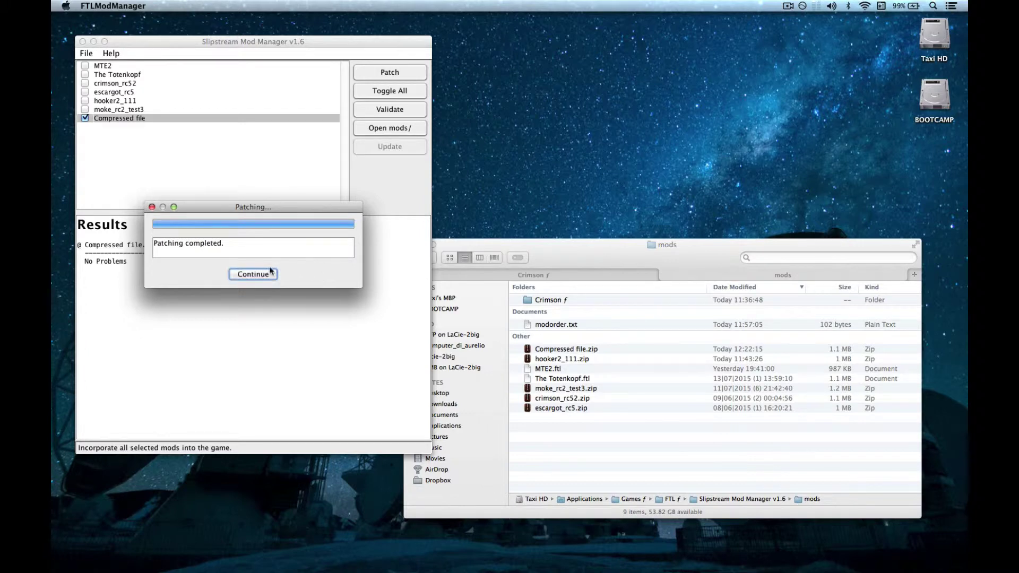
click(260, 273)
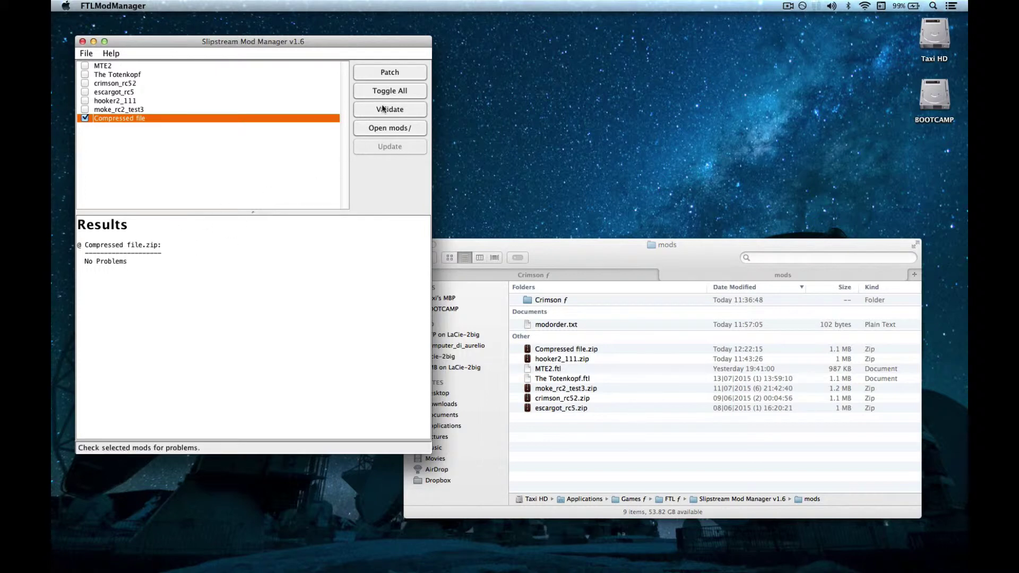
Switch to Finder and open blueprints.xml.append from the data folder inside Crimson ƒ in Sublime Text
click(591, 252)
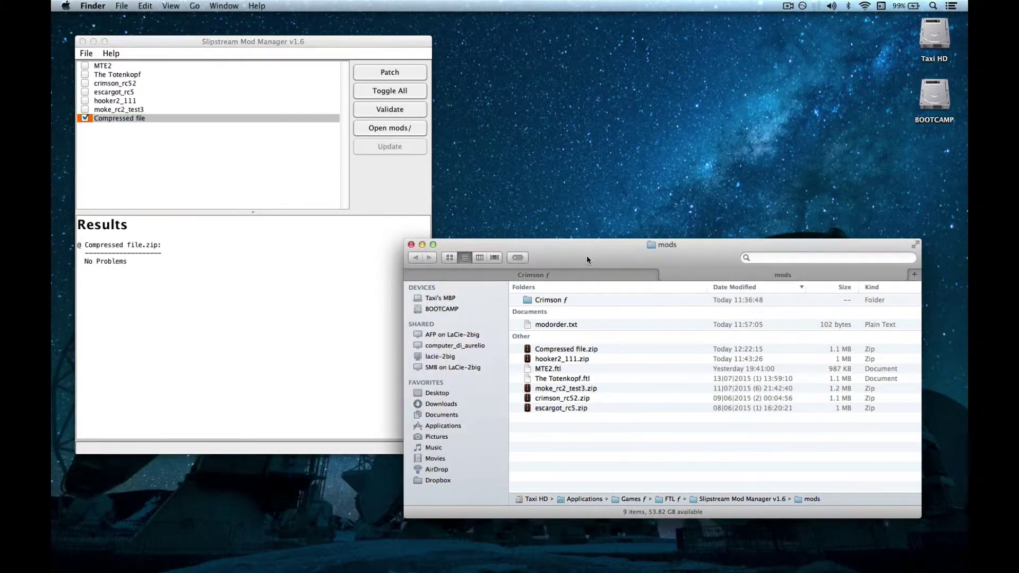
click(555, 301)
double_click(554, 301)
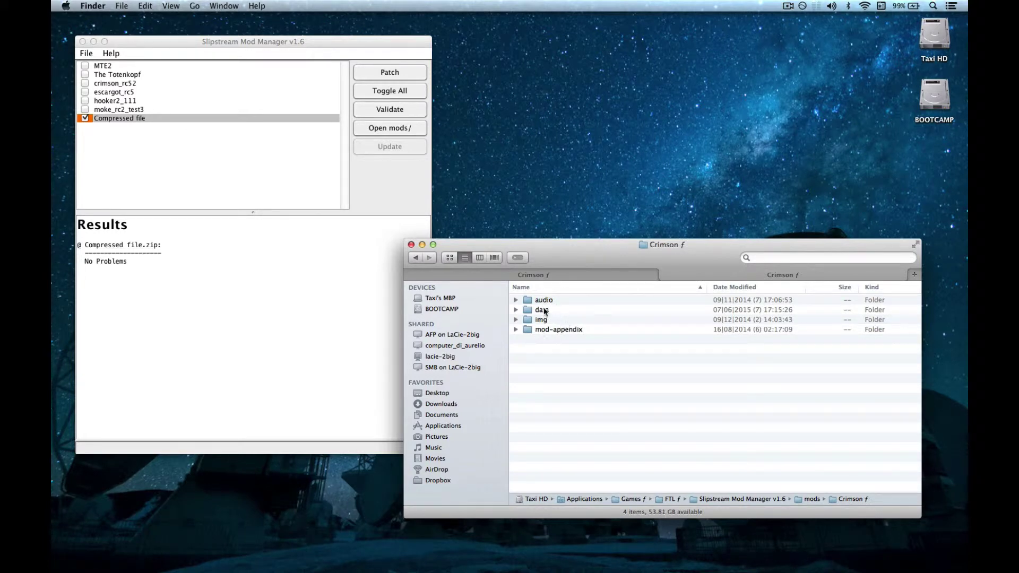
double_click(548, 310)
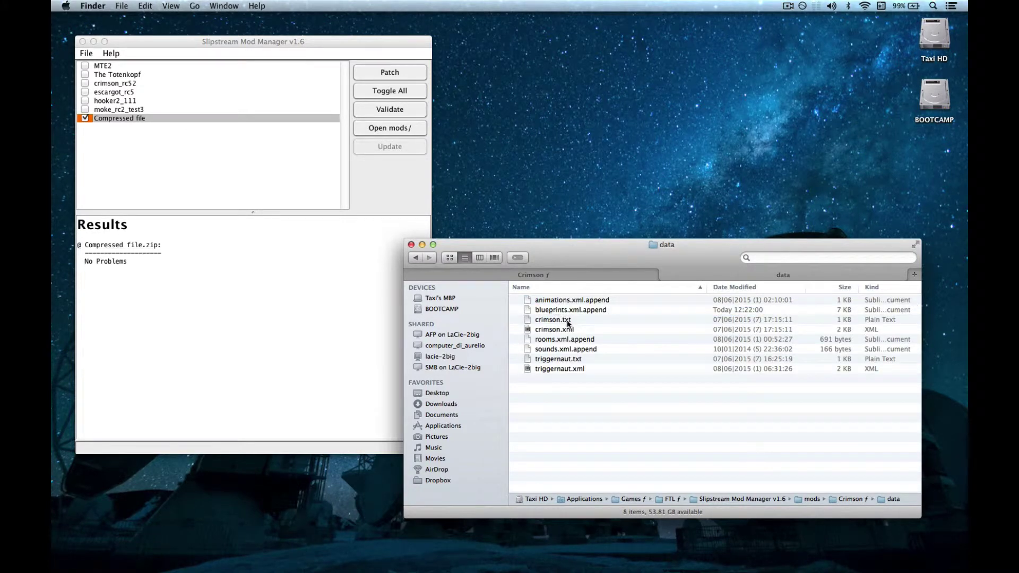
double_click(563, 312)
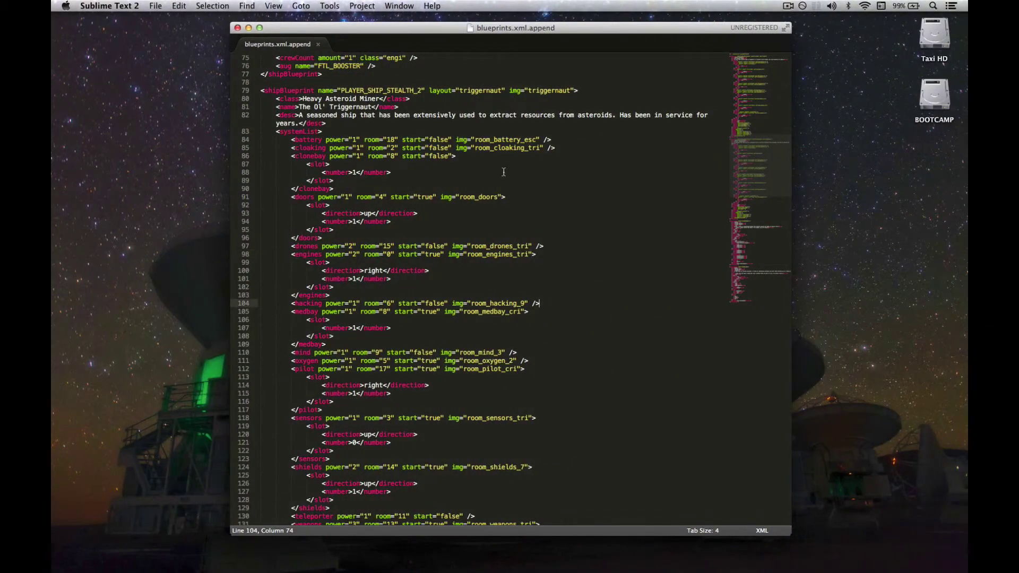
Add the malformed comment <!-- -- --> after the T_MINING_BEAM weaponBlueprint opening tag on line 195
scroll(504, 171, down, 20)
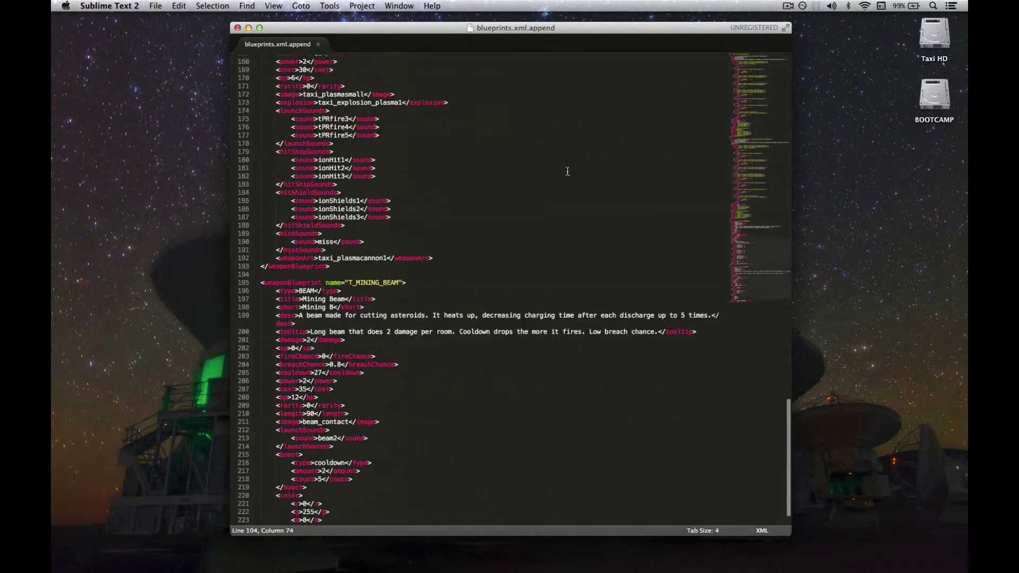
scroll(569, 171, up, 20)
scroll(575, 169, down, 5)
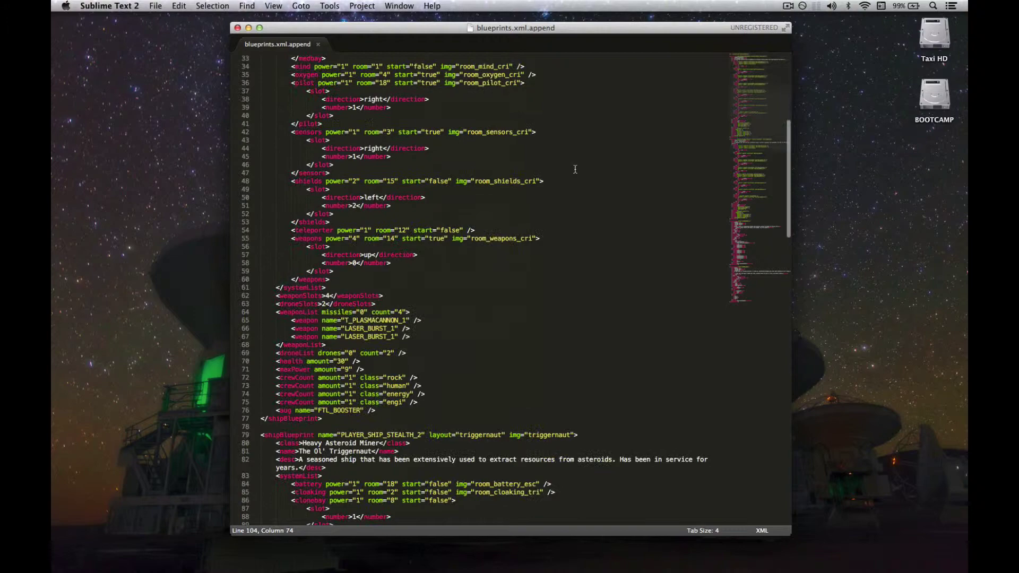
scroll(574, 168, down, 20)
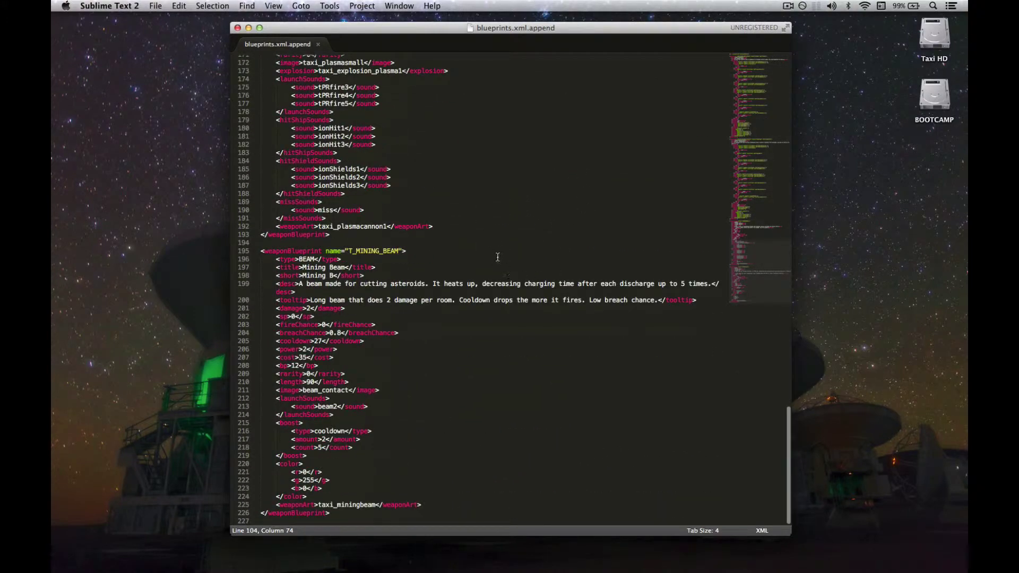
click(498, 254)
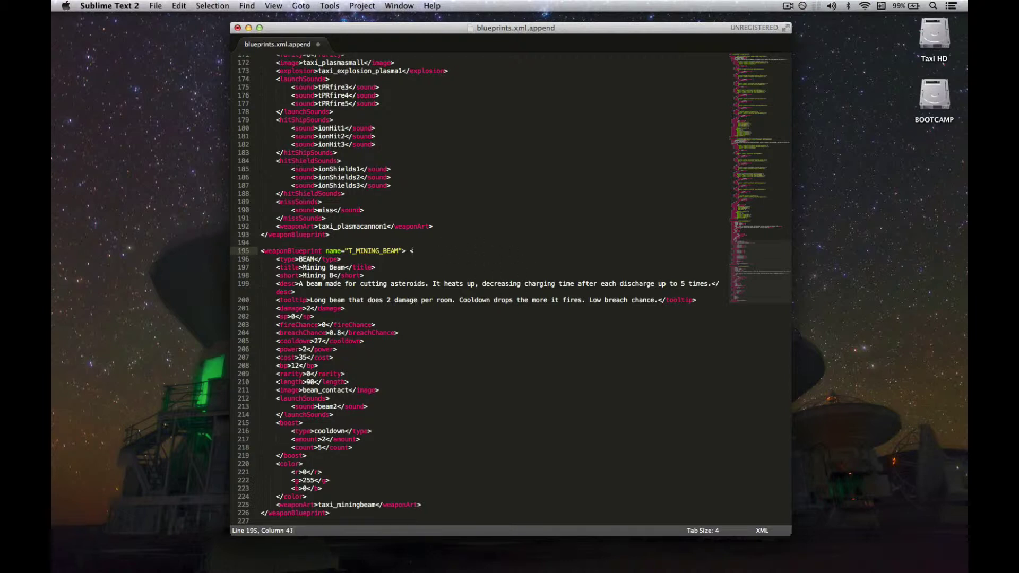
text(<)
text(-)
text(---)
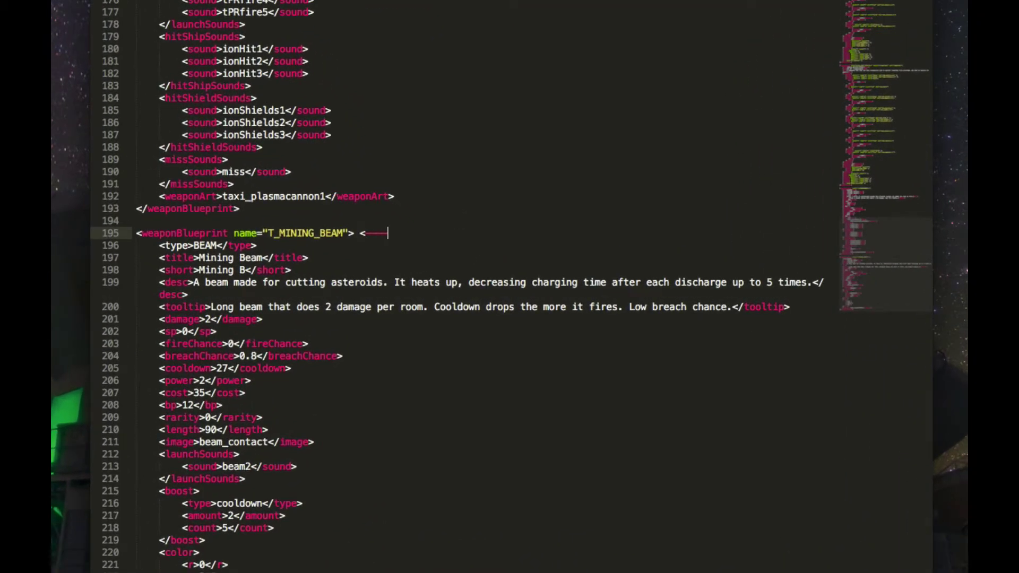
text(>)
text(!)
text(-->)
drag(388, 234, 399, 234)
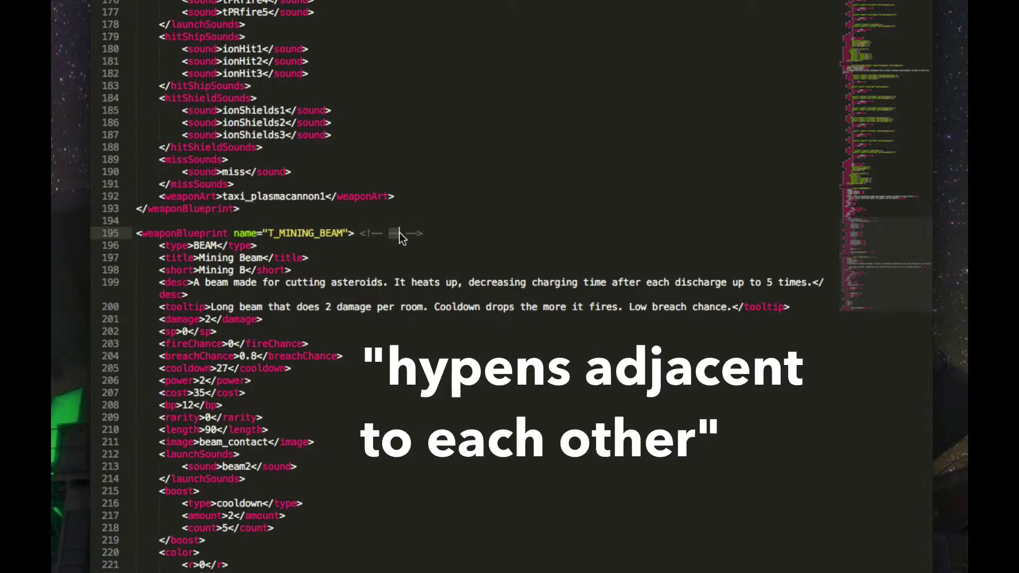
click(393, 233)
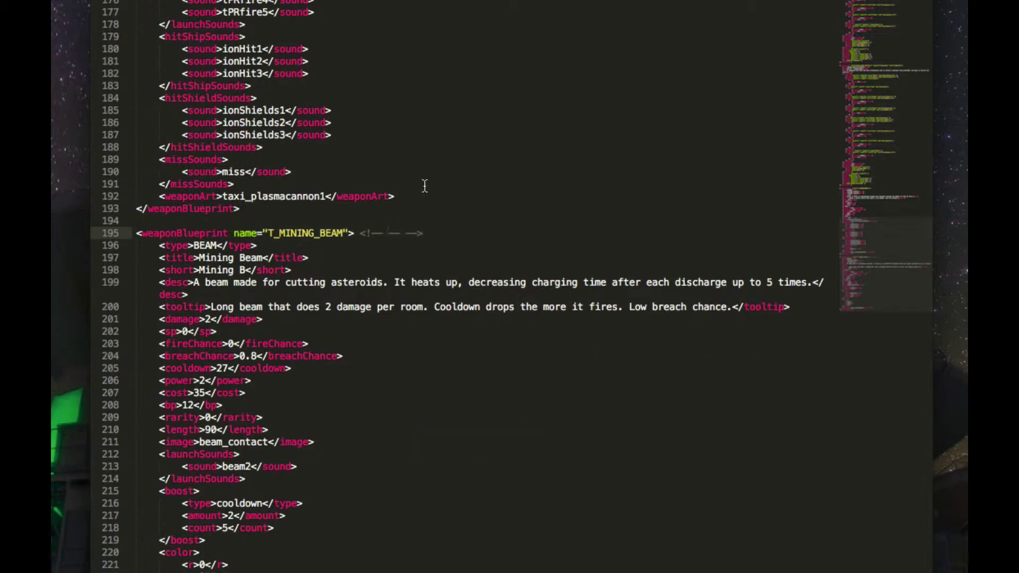
Switch to Finder and recompress everything in the Crimson ƒ folder with Keka, overwriting Compressed file.zip in the mods folder
key(super+Tab)
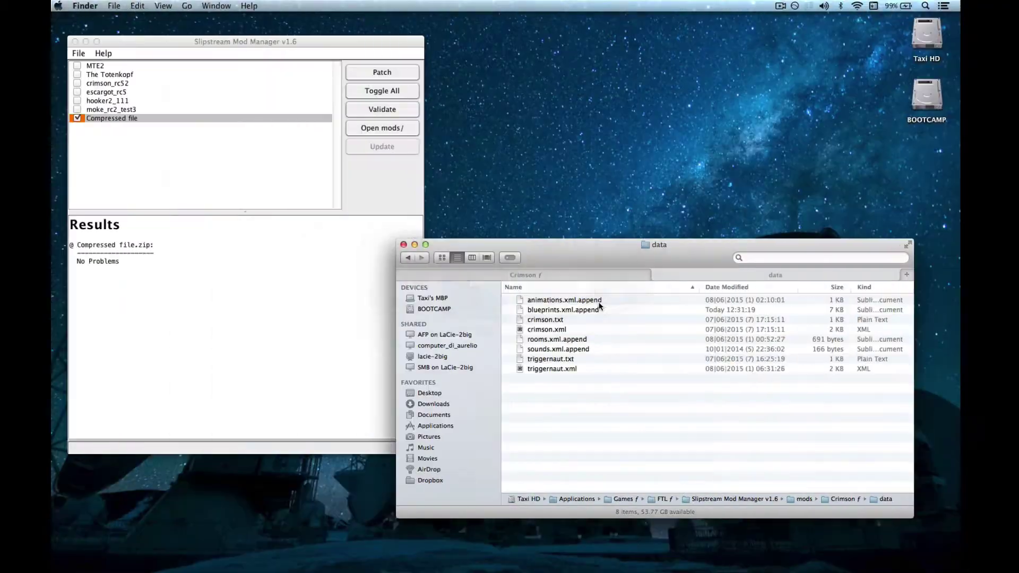
key(super+Up)
key(super+a)
drag(599, 306, 607, 558)
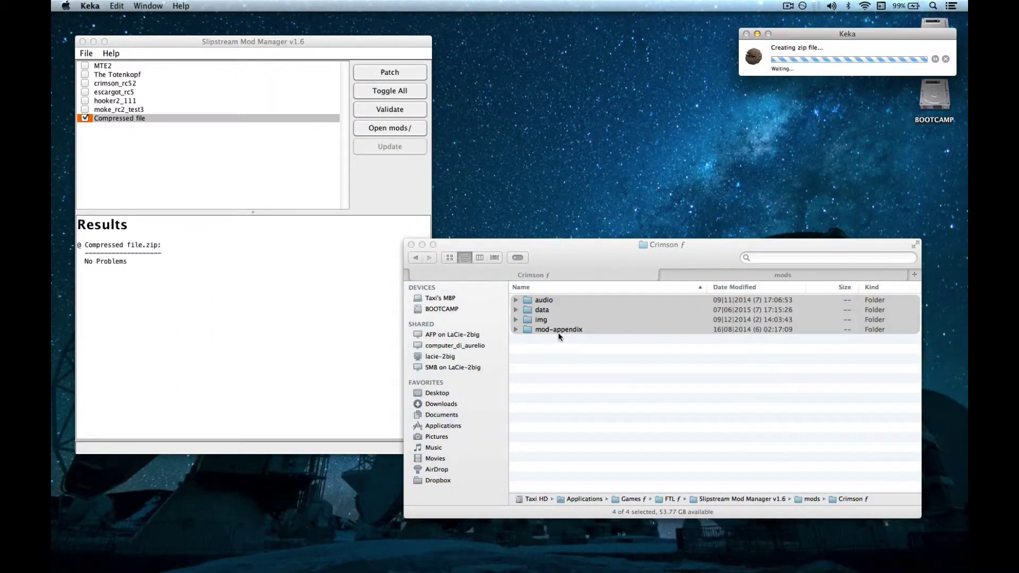
click(665, 320)
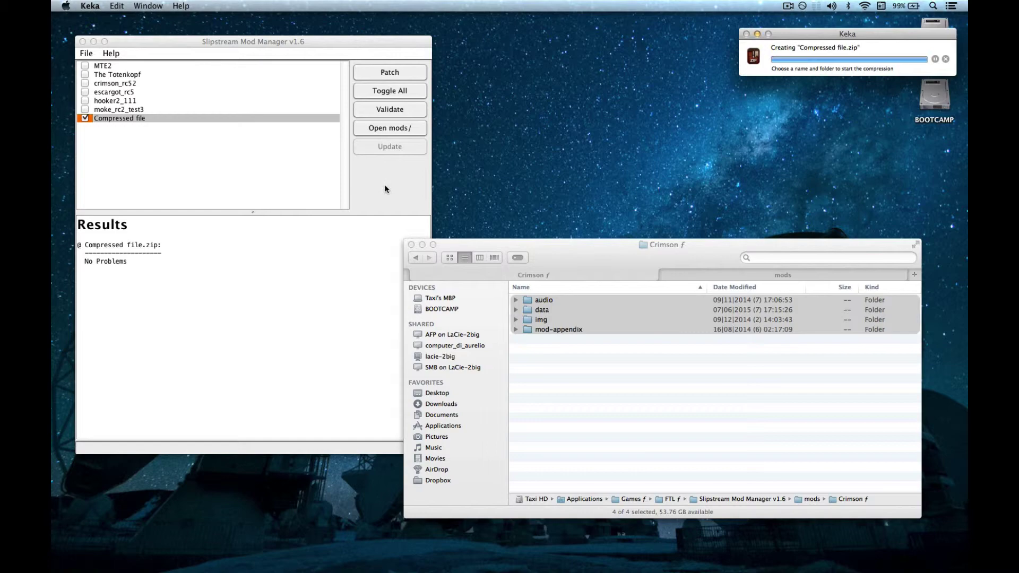
Validate the Compressed file mod in Slipstream Mod Manager and examine the strict XML parser issue reported for blueprints.xml.append
click(360, 170)
click(384, 109)
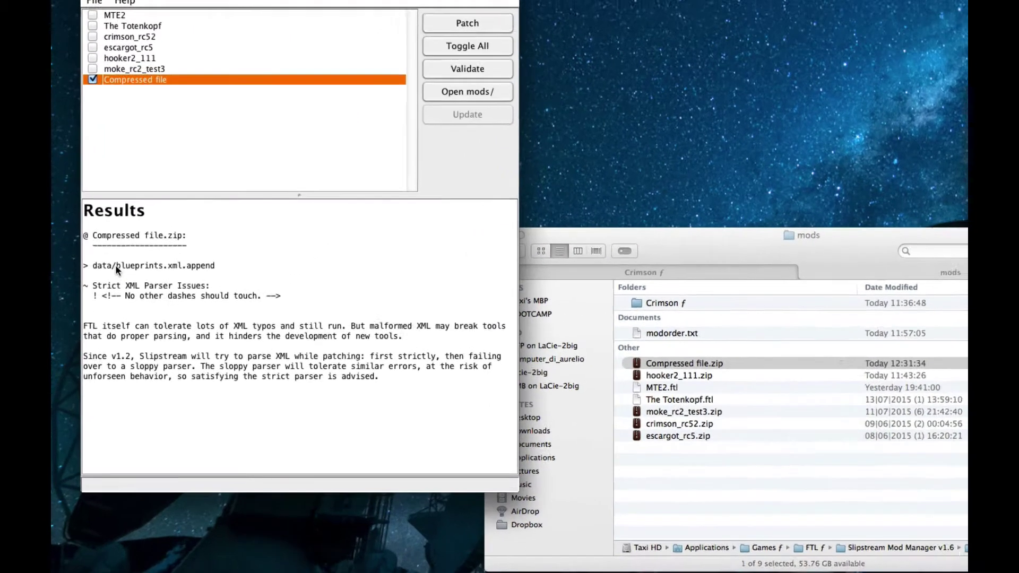
drag(104, 270, 161, 270)
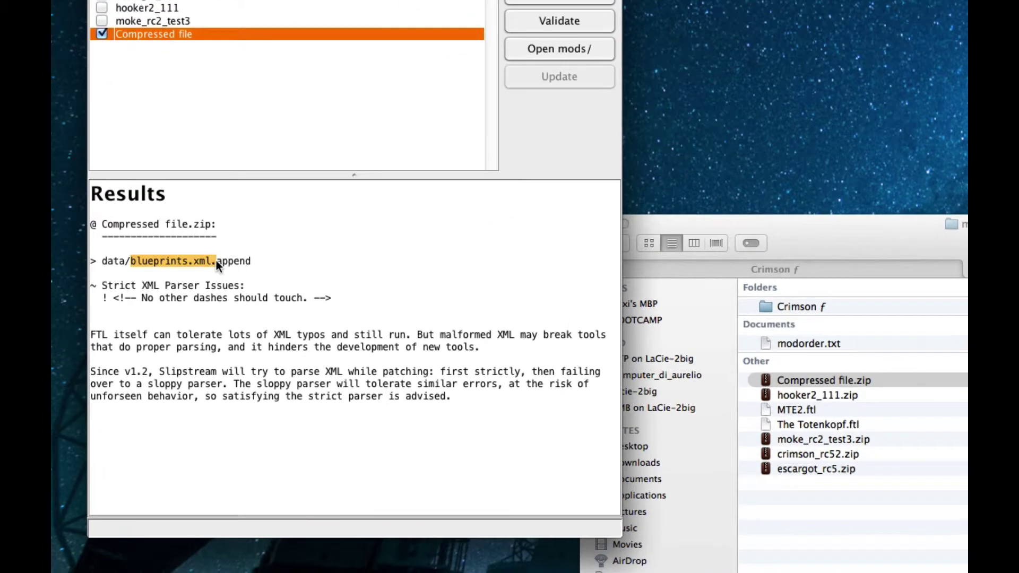
click(231, 270)
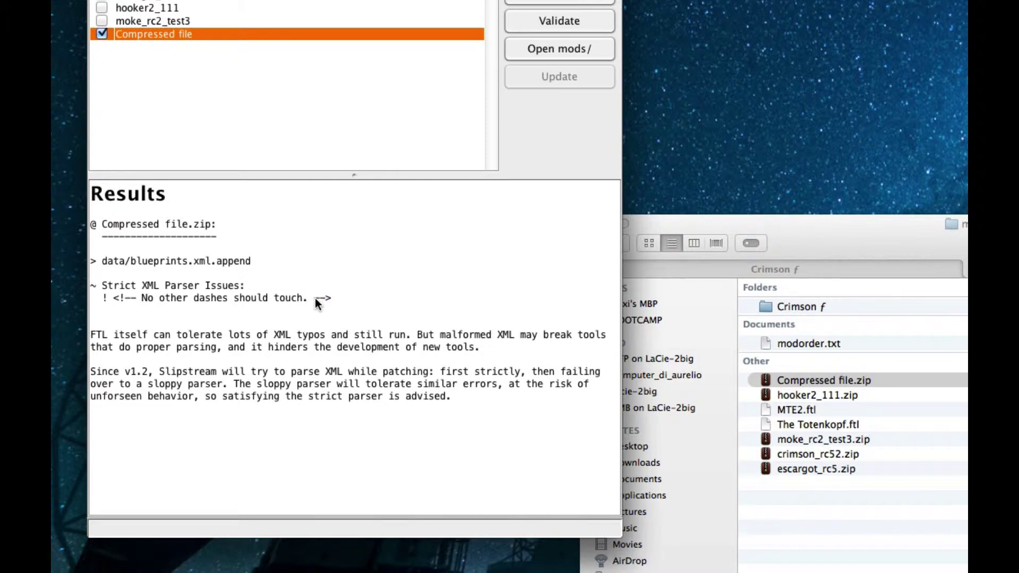
drag(134, 293, 347, 302)
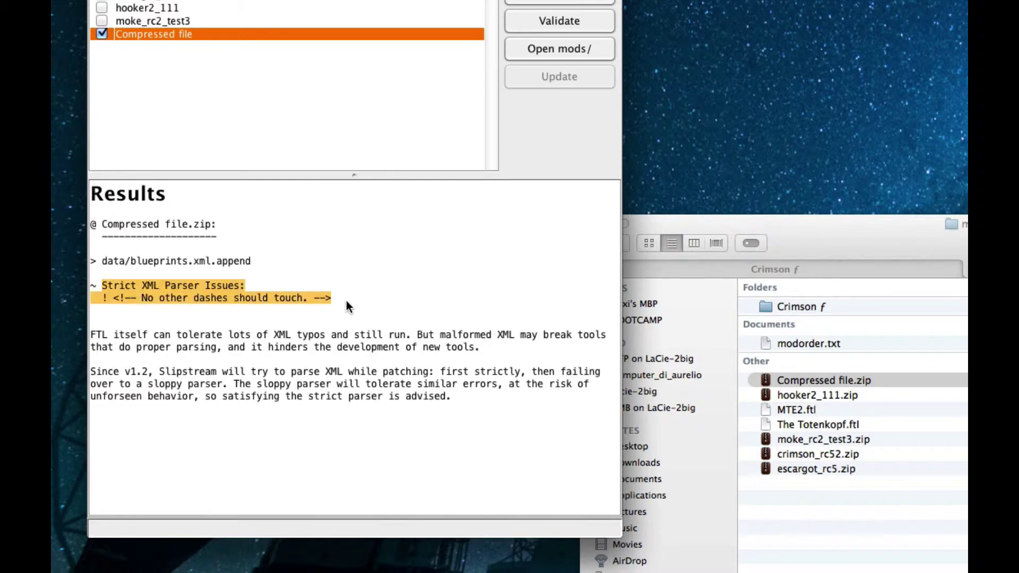
click(172, 307)
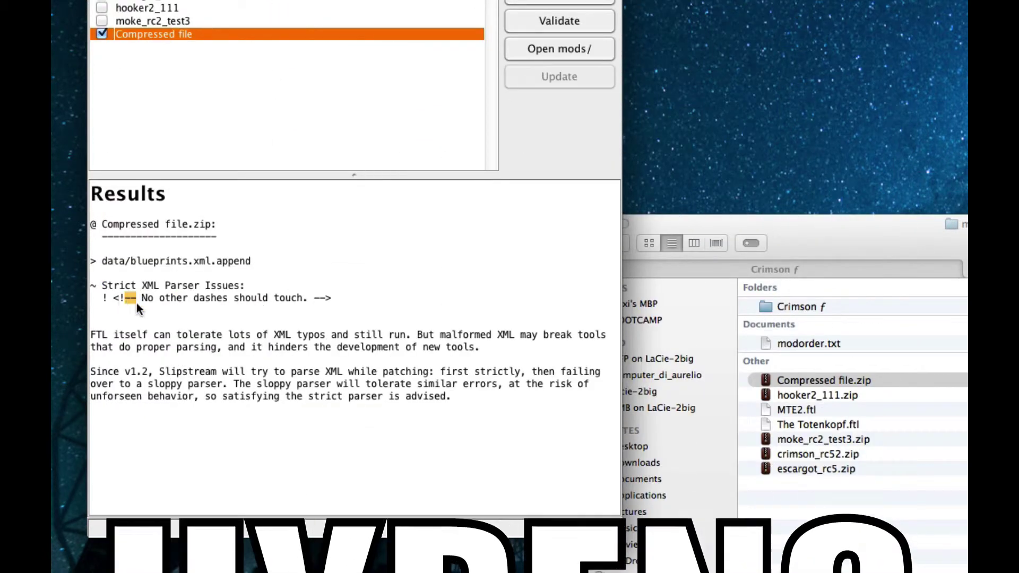
click(131, 301)
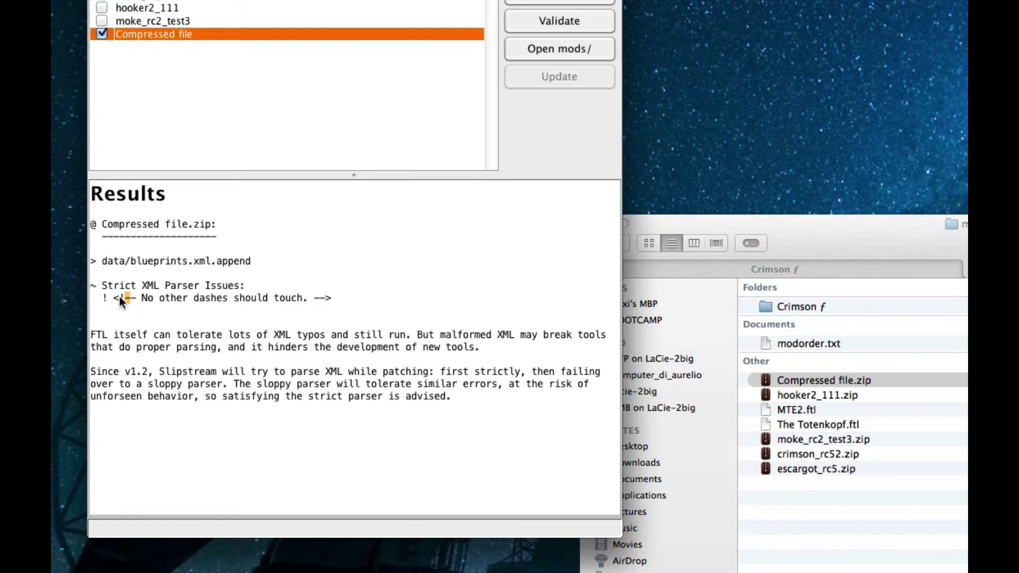
click(319, 301)
Switch to Sublime Text and examine the opening, inner and closing dashes of the comment on line 195
key(super+Tab)
key(super+Tab)
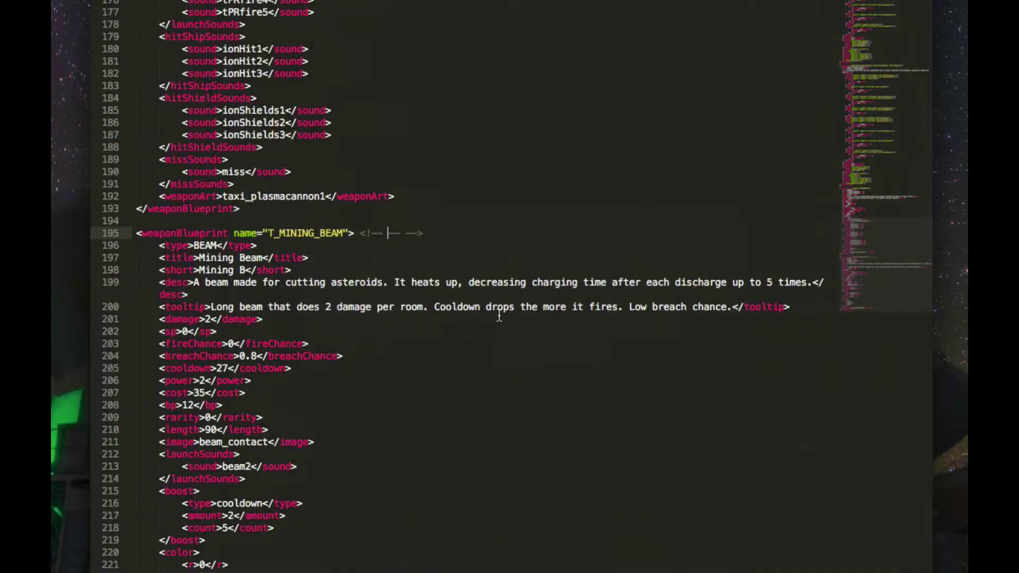
click(364, 234)
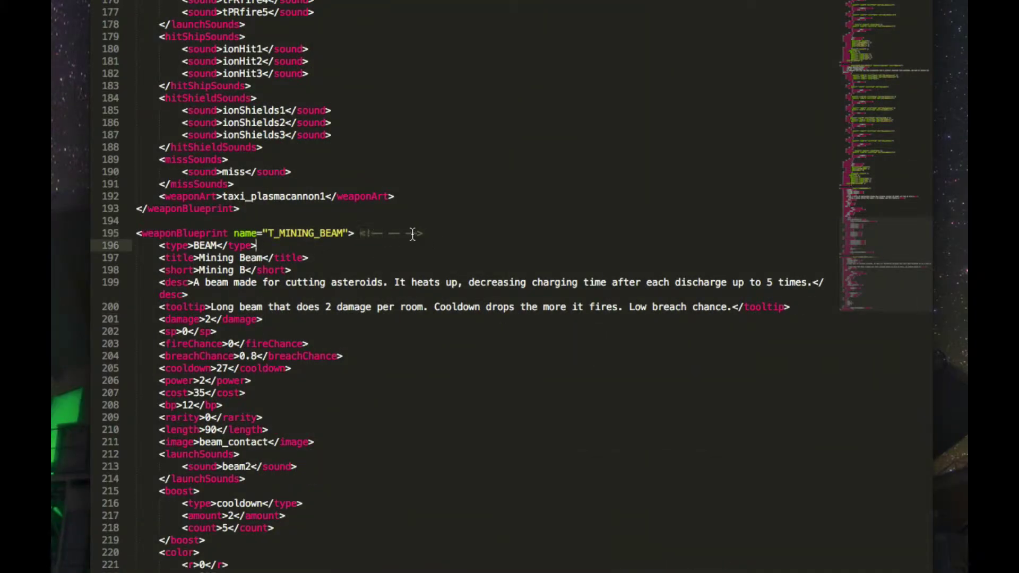
drag(408, 234, 419, 234)
text(-->)
key(Down)
click(393, 234)
key(Down)
click(389, 234)
key(ctrl+Left)
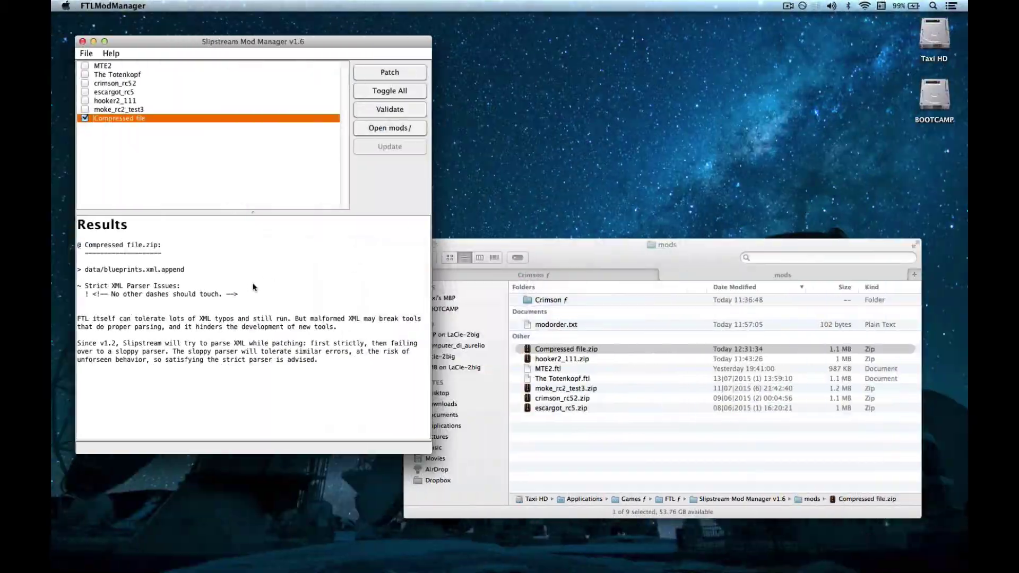
key(ctrl+Right)
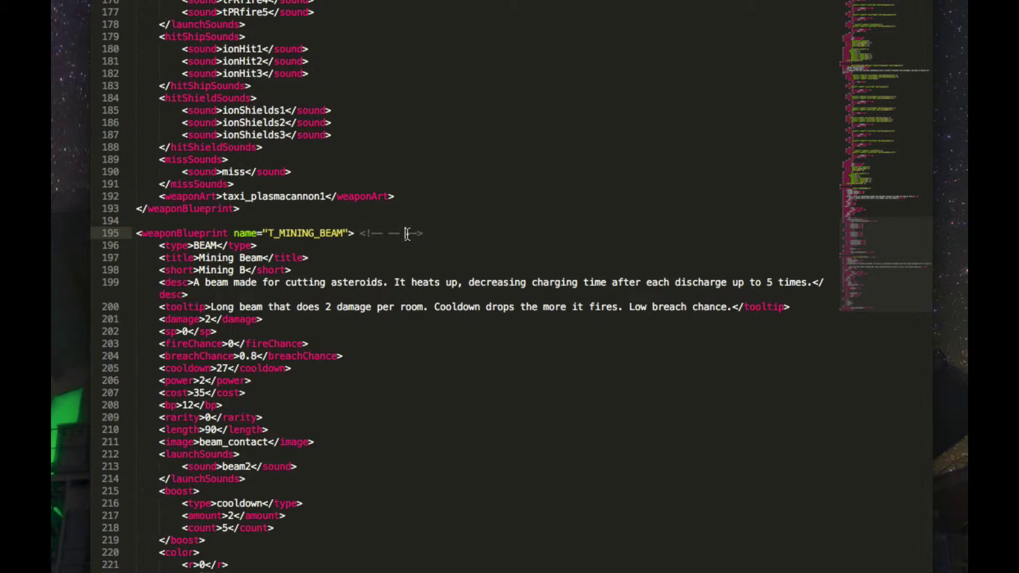
Remove the inner double dashes and the spaces from the comment on line 195, leaving <!---->
key(BackSpace)
key(BackSpace)
key(BackSpace)
key(BackSpace)
click(384, 234)
key(Down)
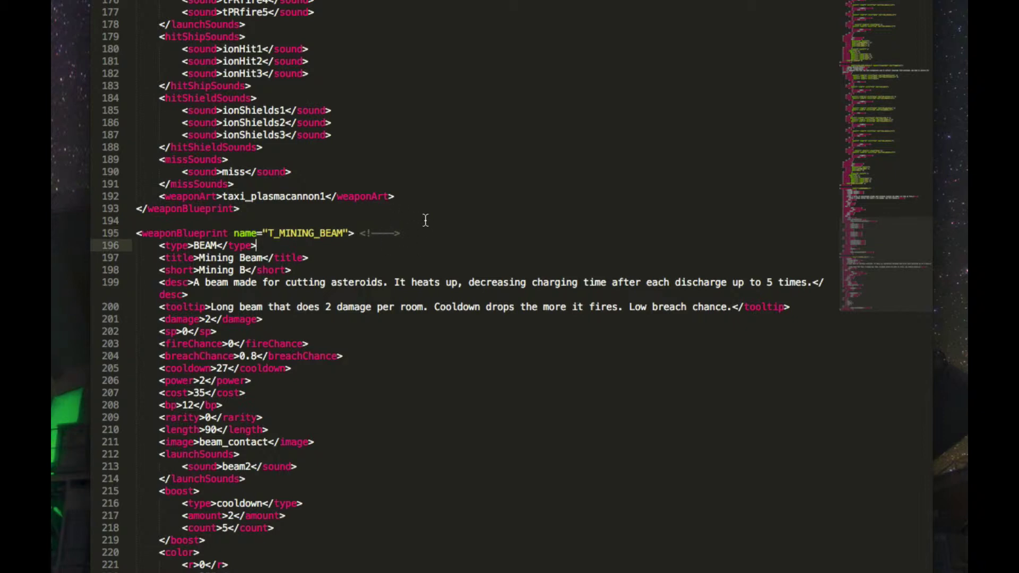
click(387, 234)
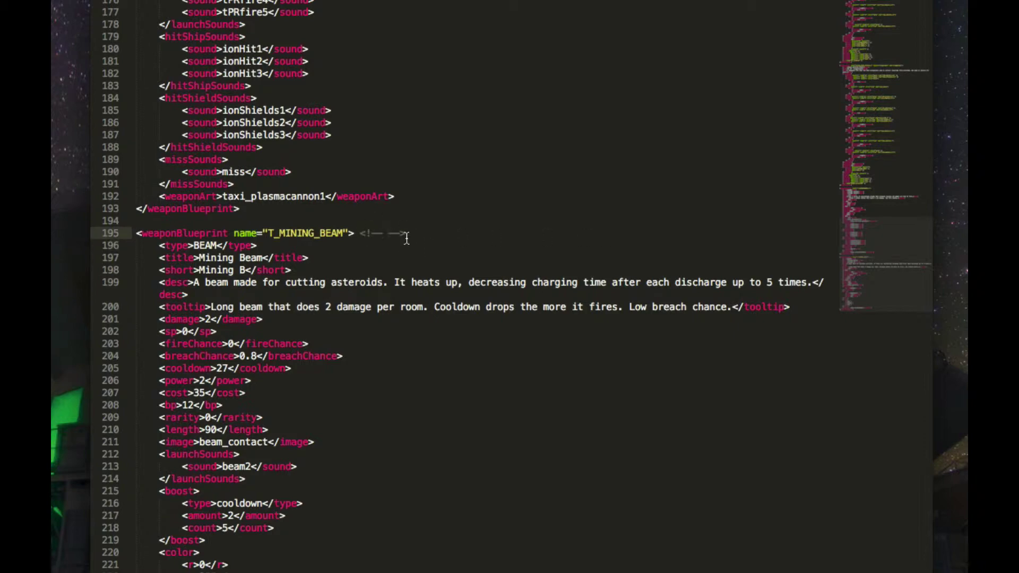
key(BackSpace)
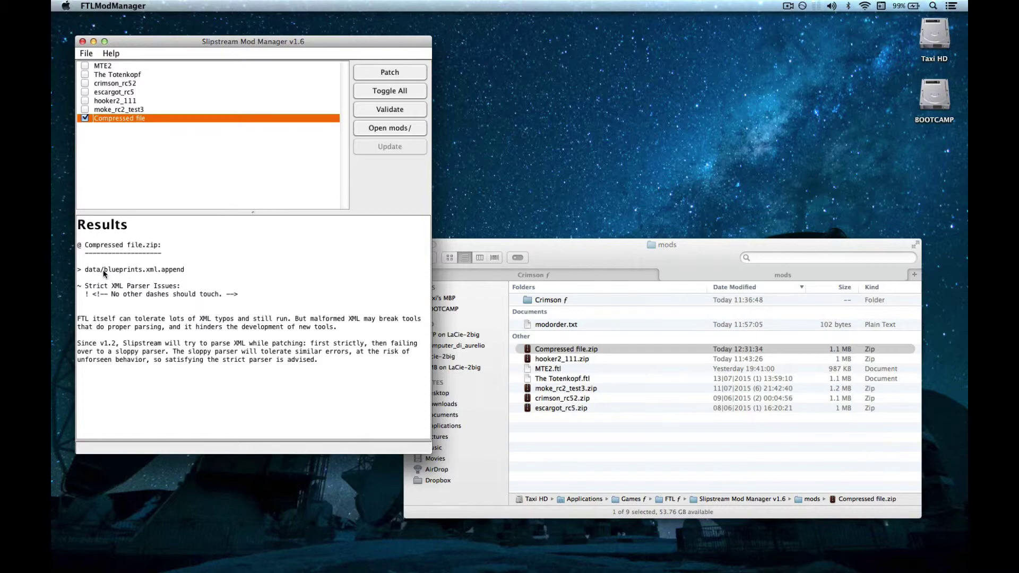
Delete the comment after the T_MINING_BEAM opening tag on line 195, save blueprints.xml.append and return to Finder
drag(103, 273, 159, 274)
click(154, 273)
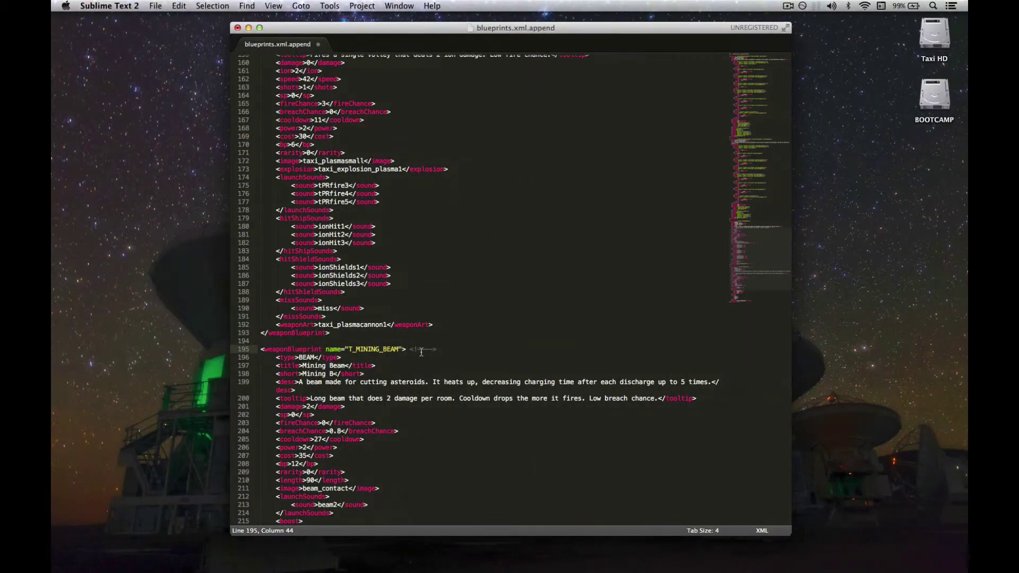
scroll(372, 340, down, 4)
click(287, 318)
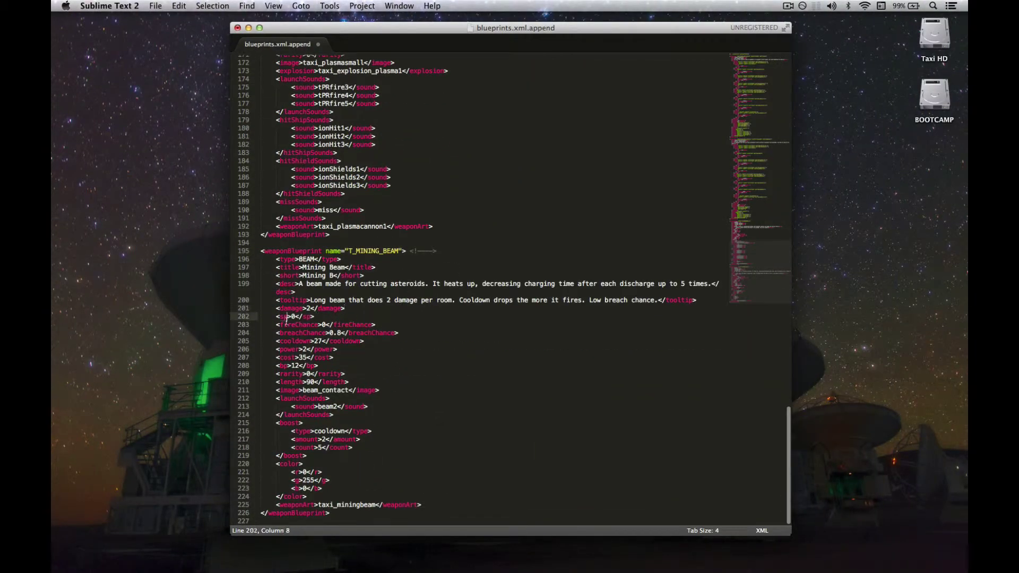
drag(409, 251, 456, 255)
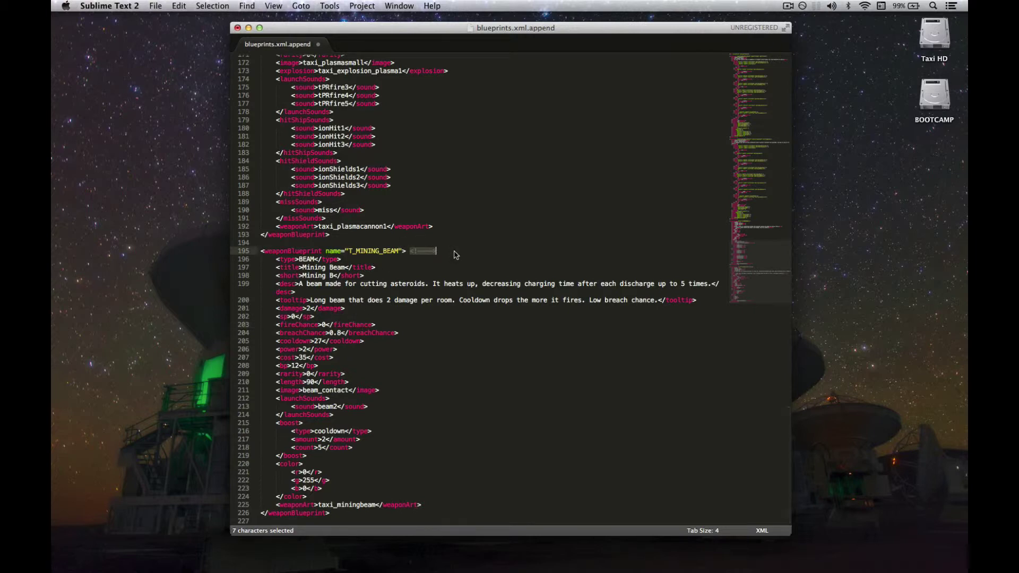
key(BackSpace)
key(BackSpace)
key(super+s)
key(super+Tab)
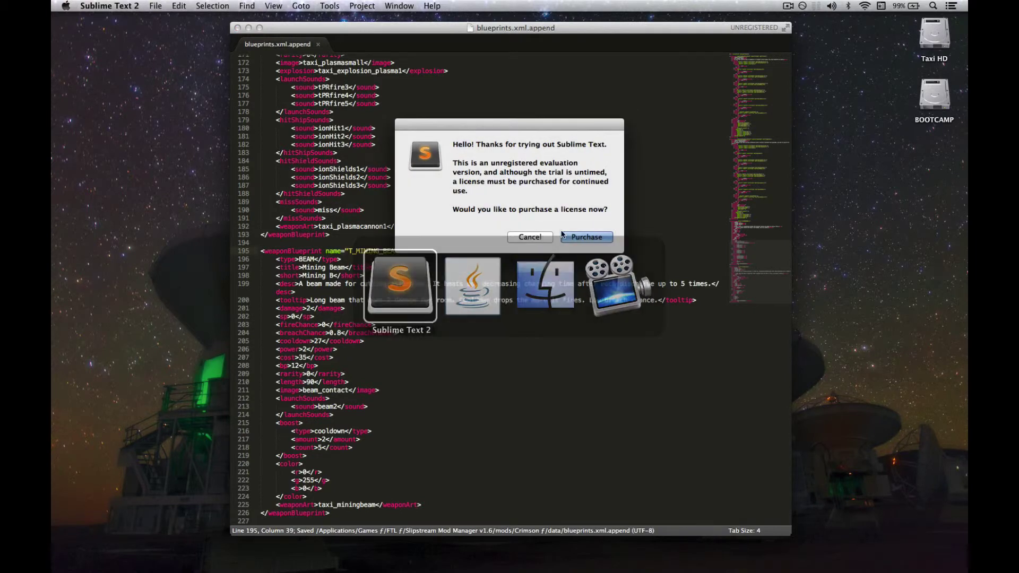
key(Escape)
key(super+Tab)
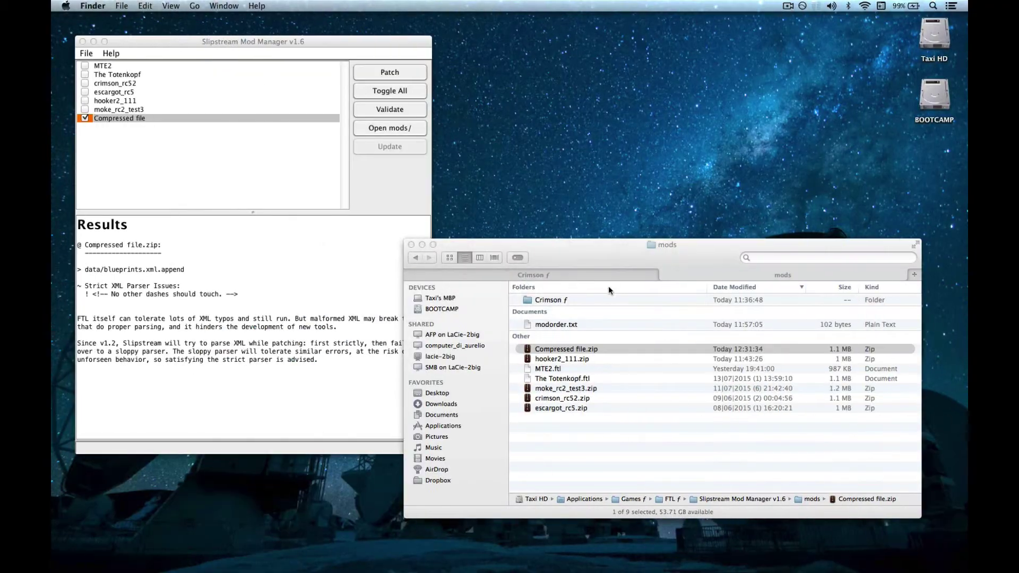
Switch to Slipstream Mod Manager, open the XML Sandbox to view its scratchpad and instructions, and close it
click(584, 331)
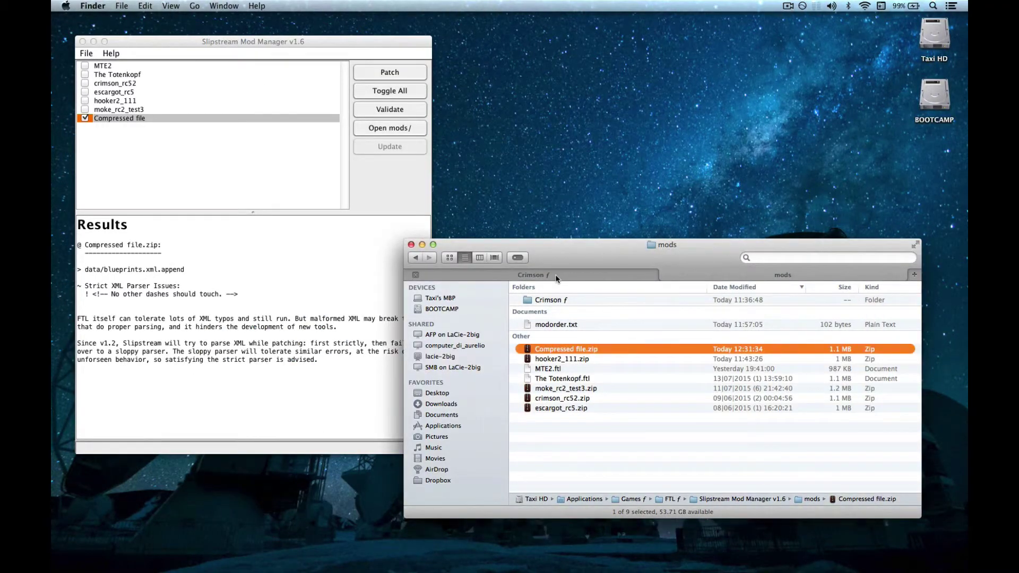
click(127, 126)
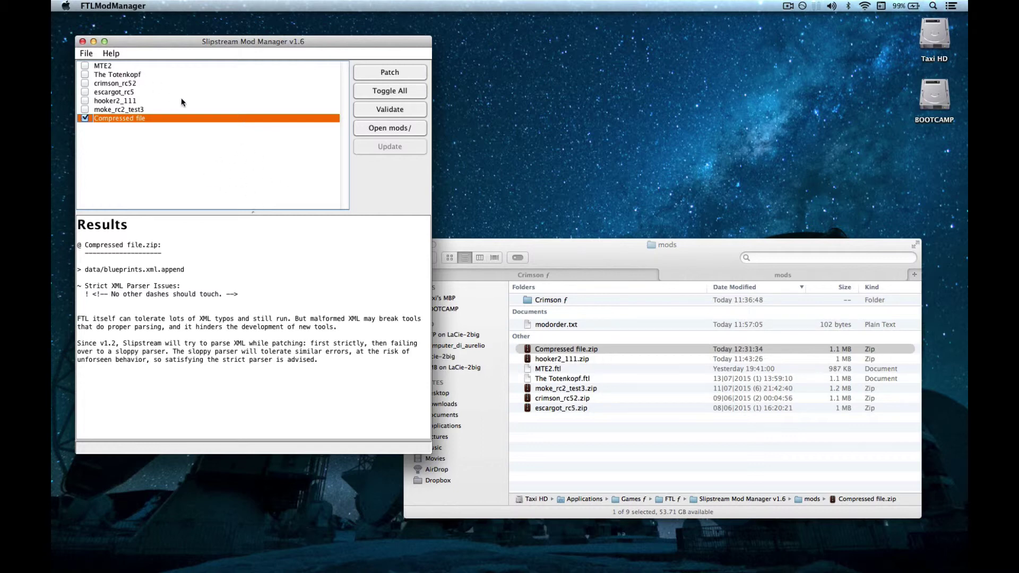
click(95, 55)
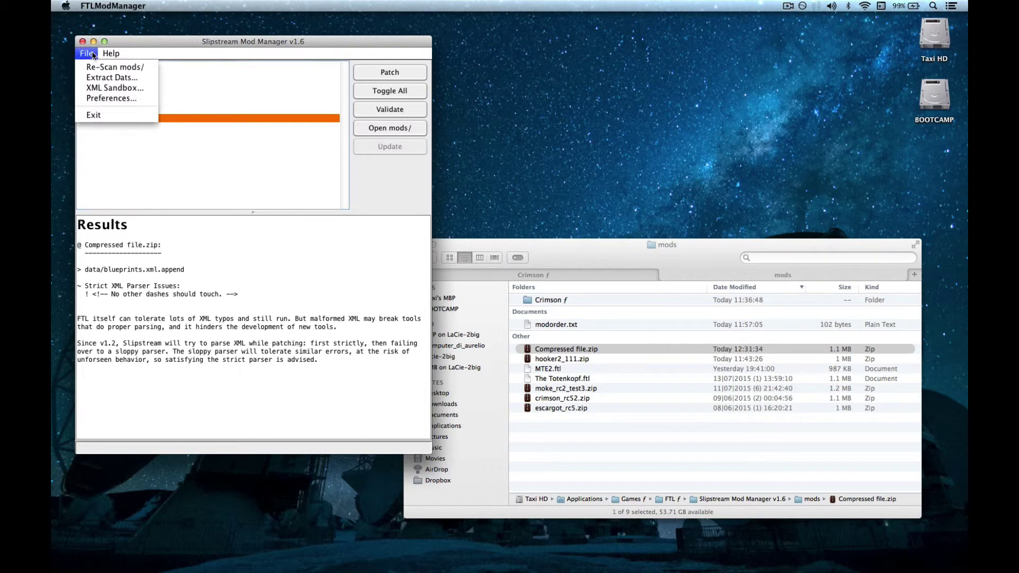
click(142, 88)
drag(461, 134, 464, 88)
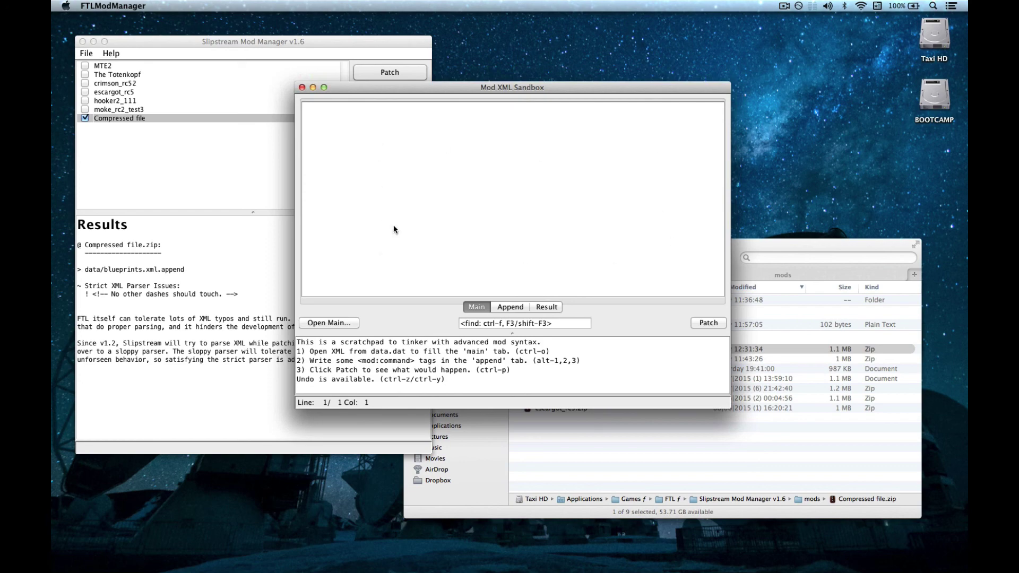
click(302, 88)
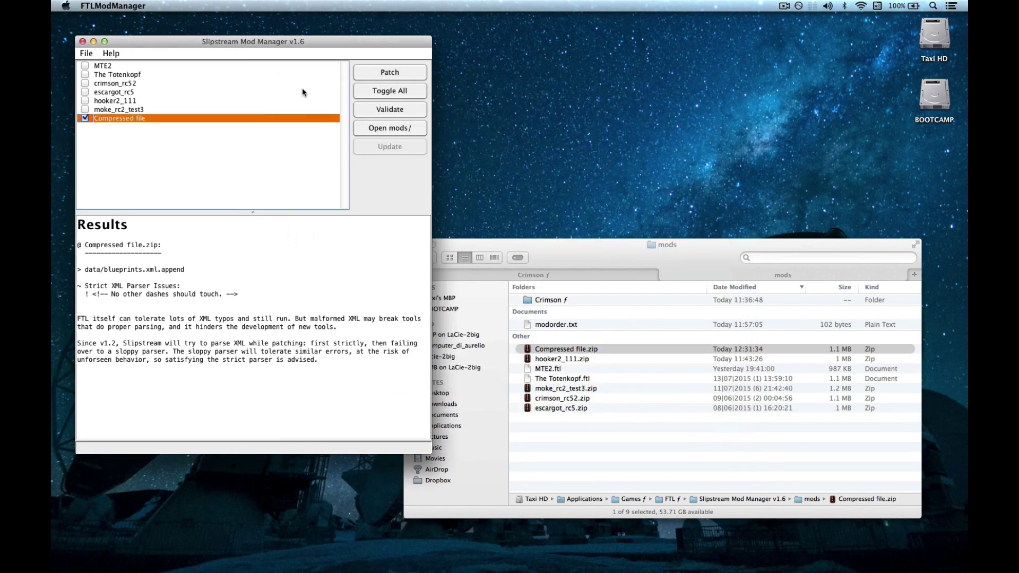